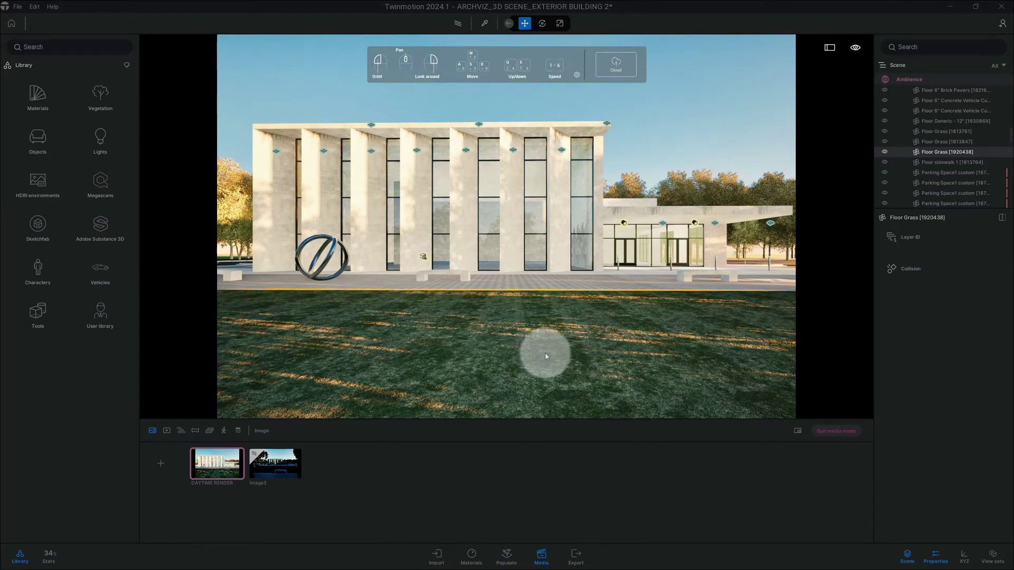
Dolly the camera slightly forward toward the colonnaded concrete building.
{"action": "scroll", "coordinate": [546, 356], "scroll_direction": "up", "scroll_amount": 3}
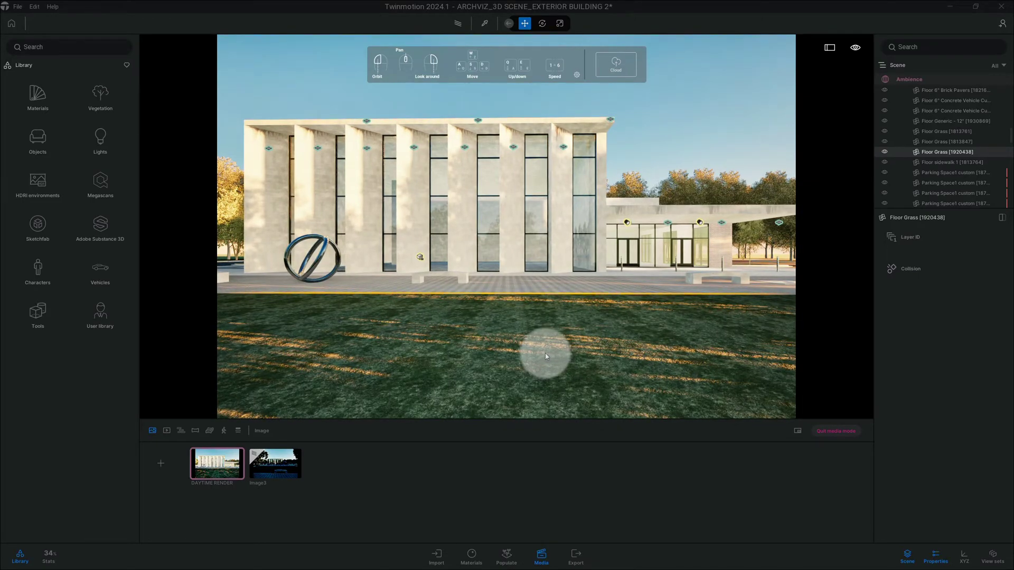
Select the DAYTIME RENDER image in the Media dock and turn on the path tracer.
{"action": "mouse_move", "coordinate": [224, 466]}
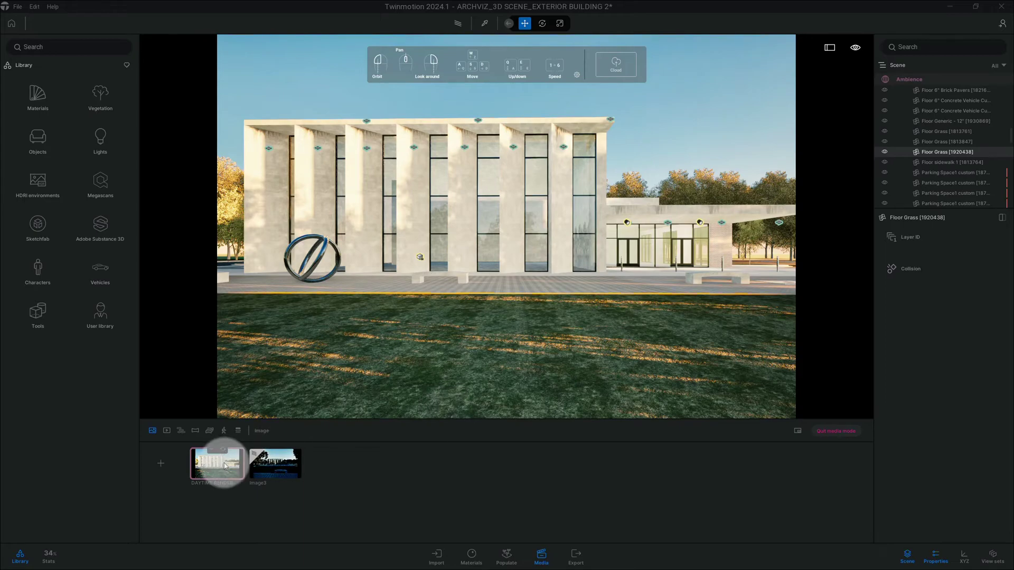
{"action": "left_click", "coordinate": [224, 465]}
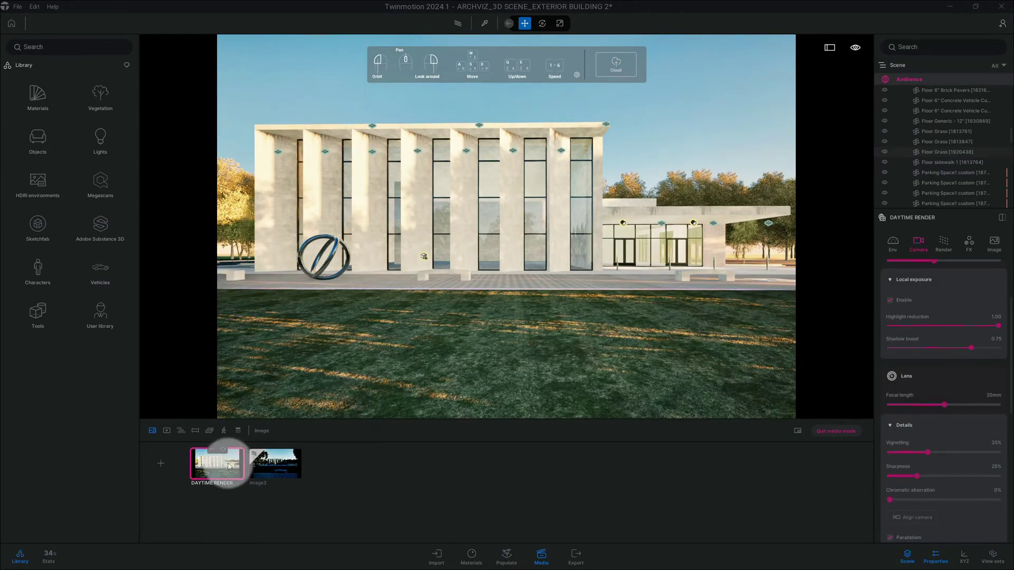
{"action": "left_click", "coordinate": [462, 22]}
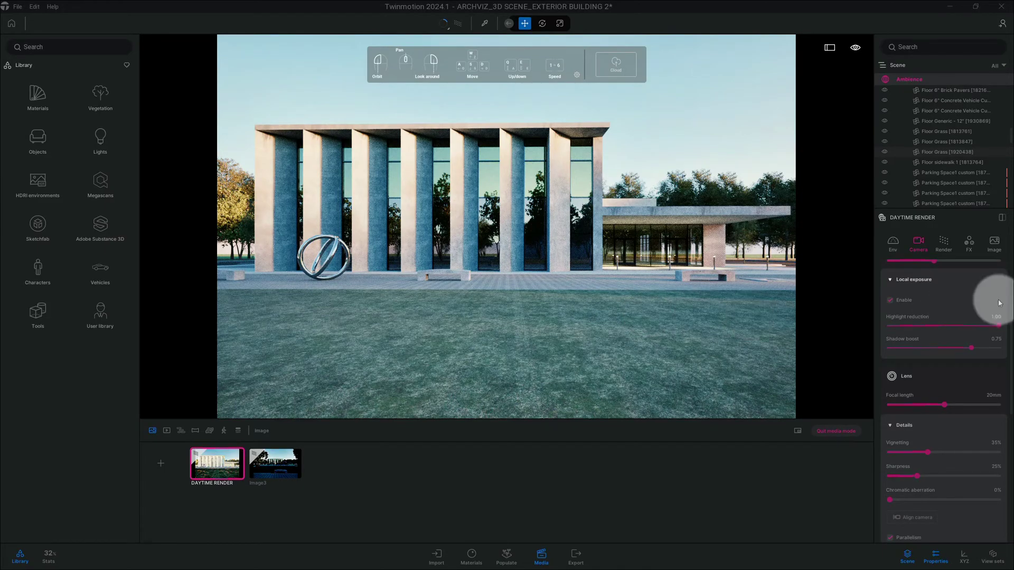
{"action": "scroll", "coordinate": [919, 285], "scroll_direction": "up", "scroll_amount": 2}
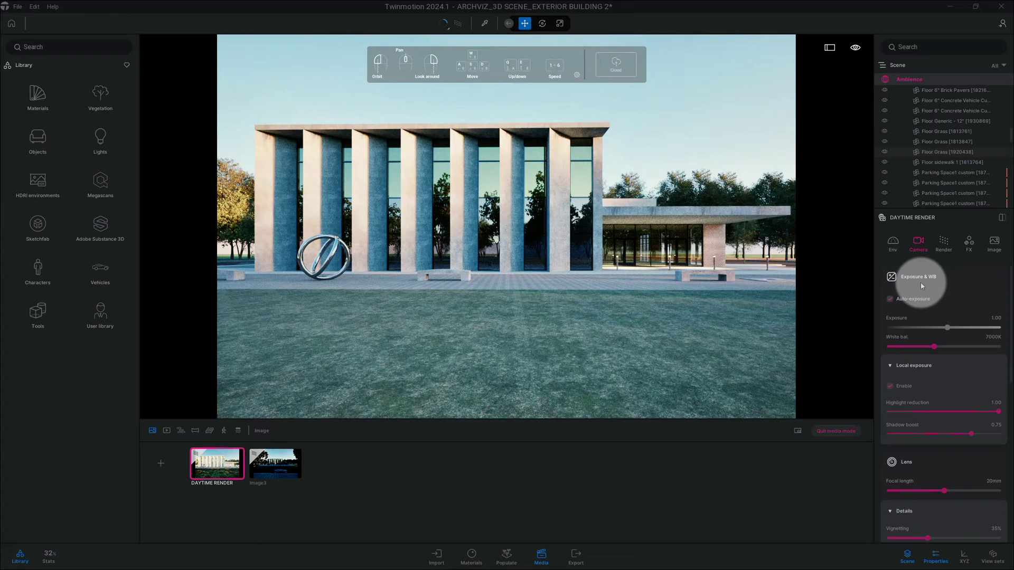
In the environment lighting settings, set Sun size to 3.00.
{"action": "left_click", "coordinate": [893, 244]}
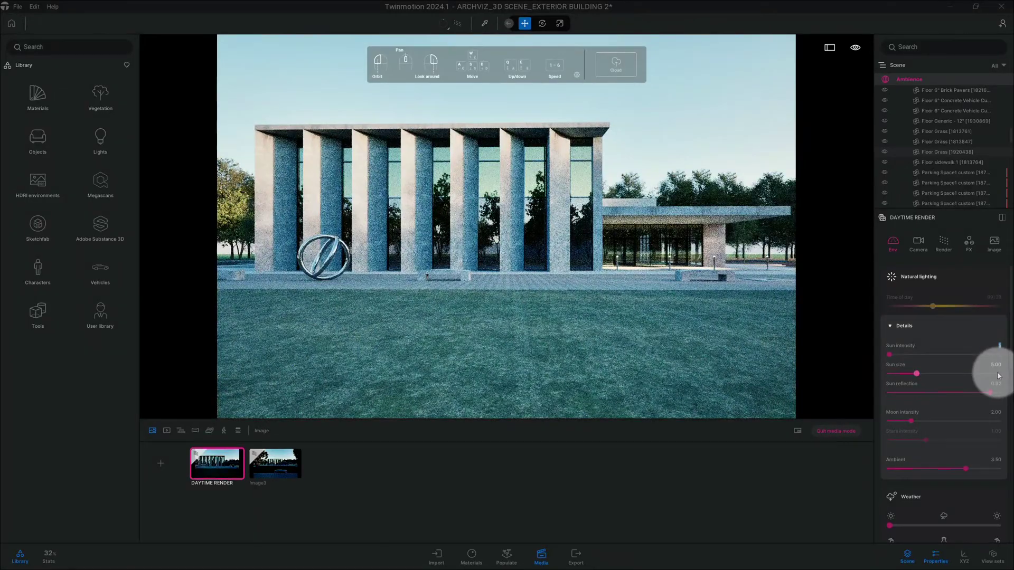
{"action": "left_click", "coordinate": [996, 364]}
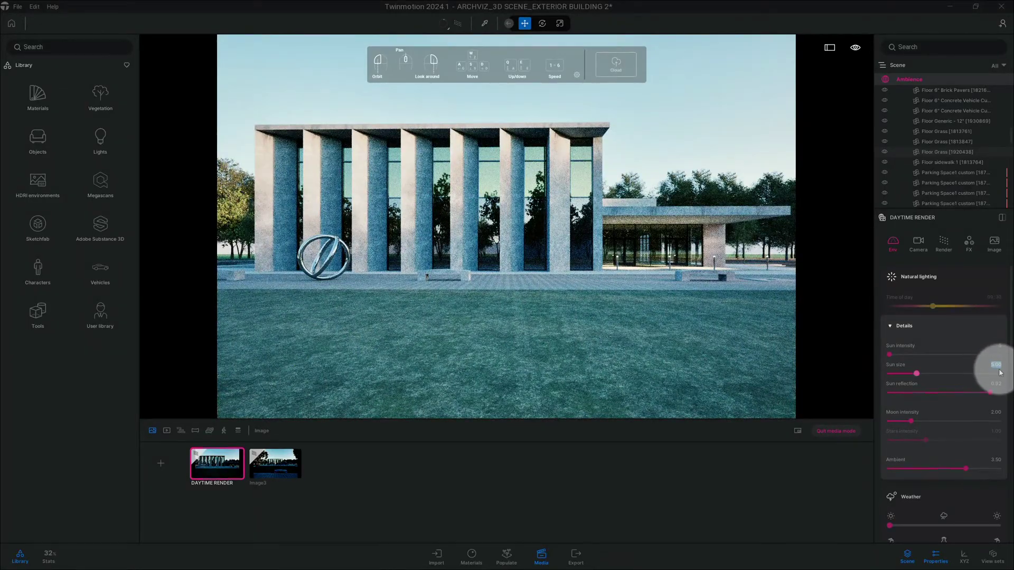
{"action": "type", "text": "3.0"}
{"action": "key", "text": "Return"}
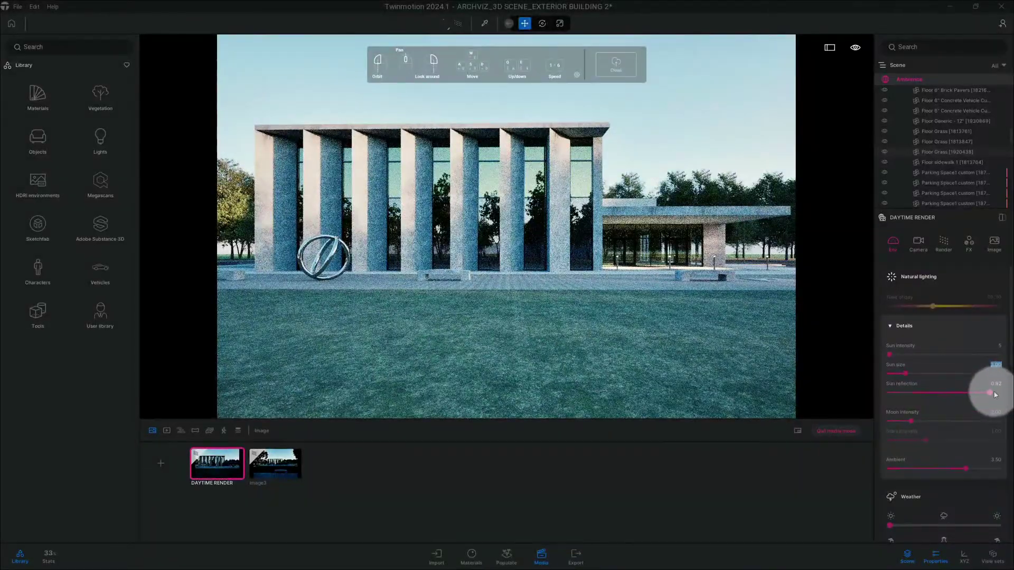
{"action": "scroll", "coordinate": [995, 393], "scroll_direction": "down", "scroll_amount": 1}
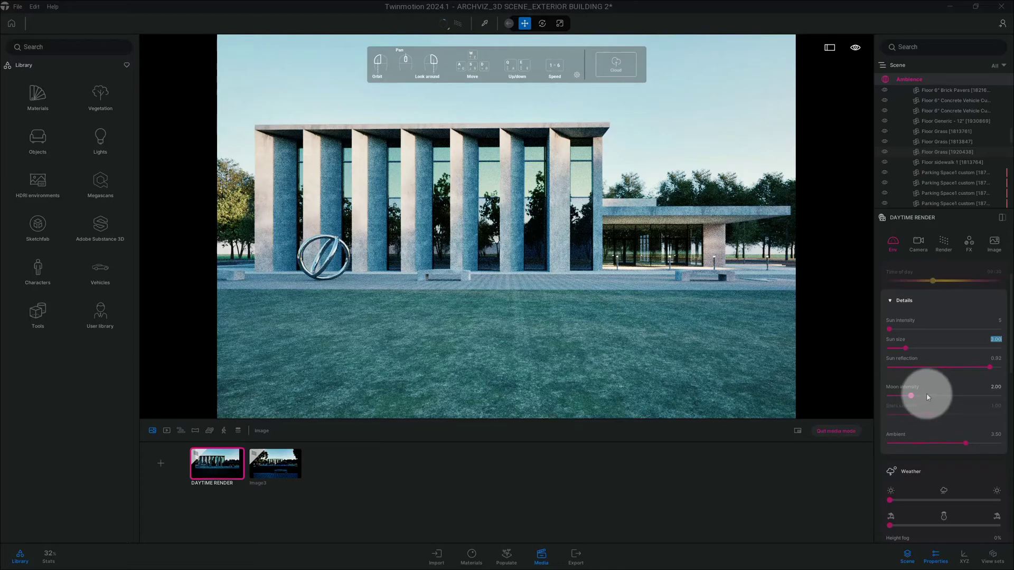
Set Moon intensity to 1.00 and Ambient light to 3.00.
{"action": "left_click", "coordinate": [996, 387]}
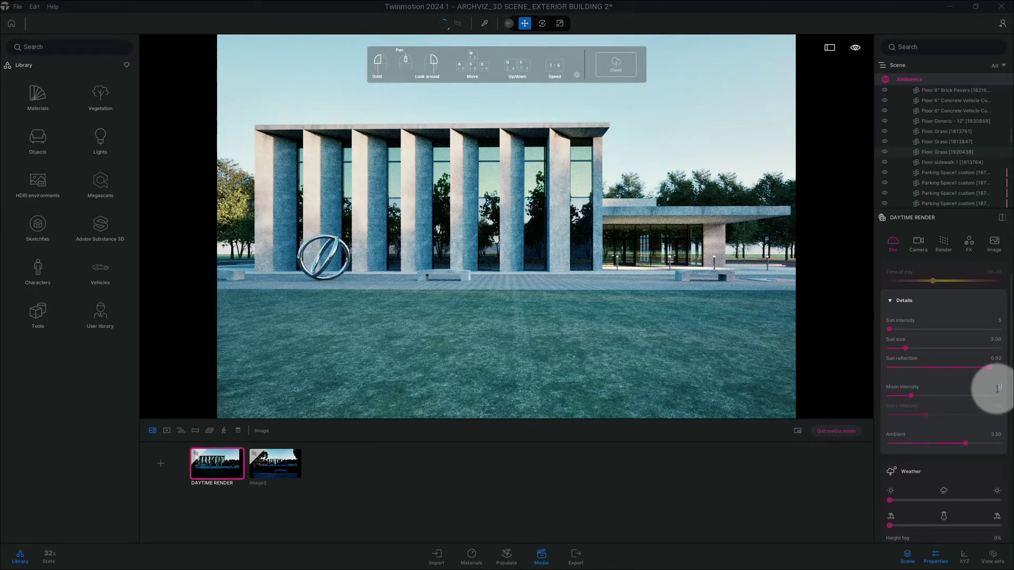
{"action": "type", "text": "1"}
{"action": "key", "text": "Return"}
{"action": "scroll", "coordinate": [990, 396], "scroll_direction": "down", "scroll_amount": 1}
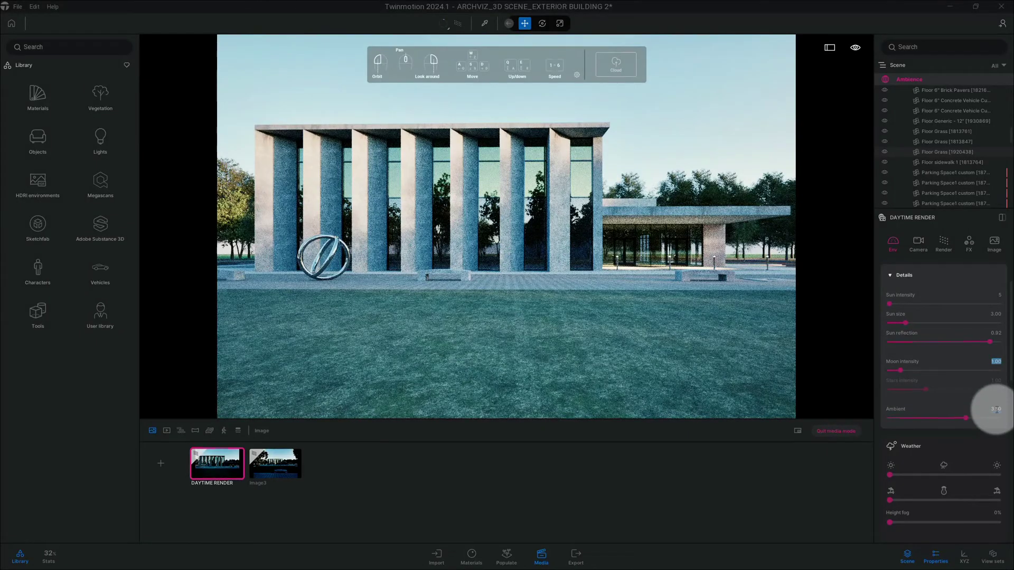
{"action": "left_click", "coordinate": [996, 409]}
{"action": "type", "text": "3"}
{"action": "key", "text": "Return"}
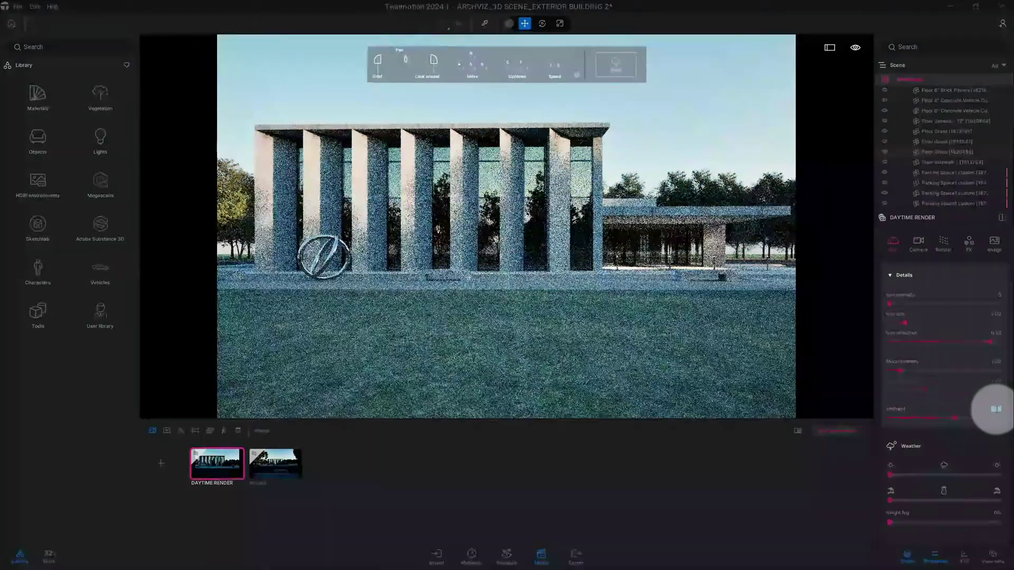
{"action": "scroll", "coordinate": [994, 412], "scroll_direction": "down", "scroll_amount": 3}
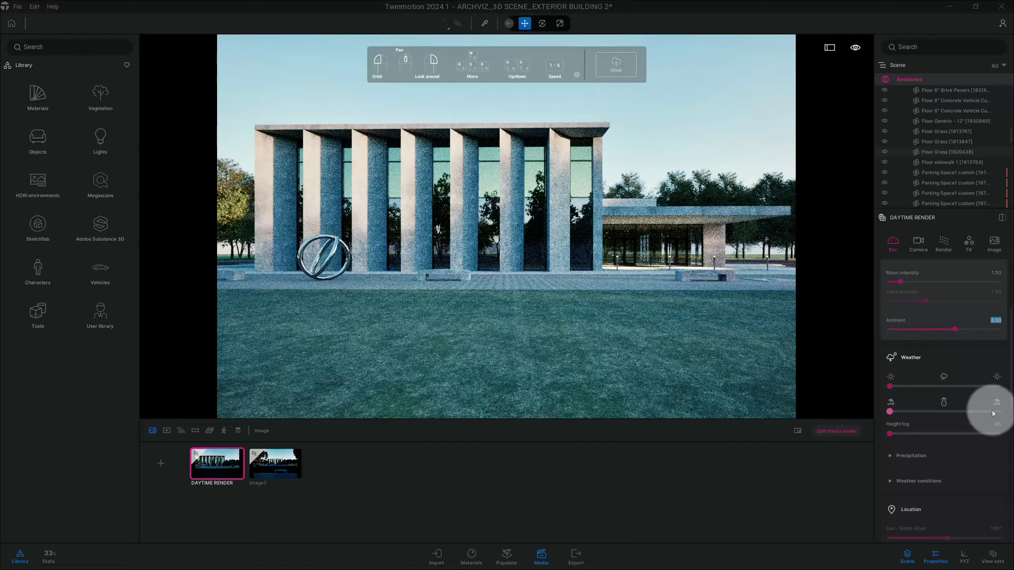
Scroll the Env panel down to the HDRI environment section showing LowSun Clear 11.
{"action": "scroll", "coordinate": [993, 414], "scroll_direction": "down", "scroll_amount": 2}
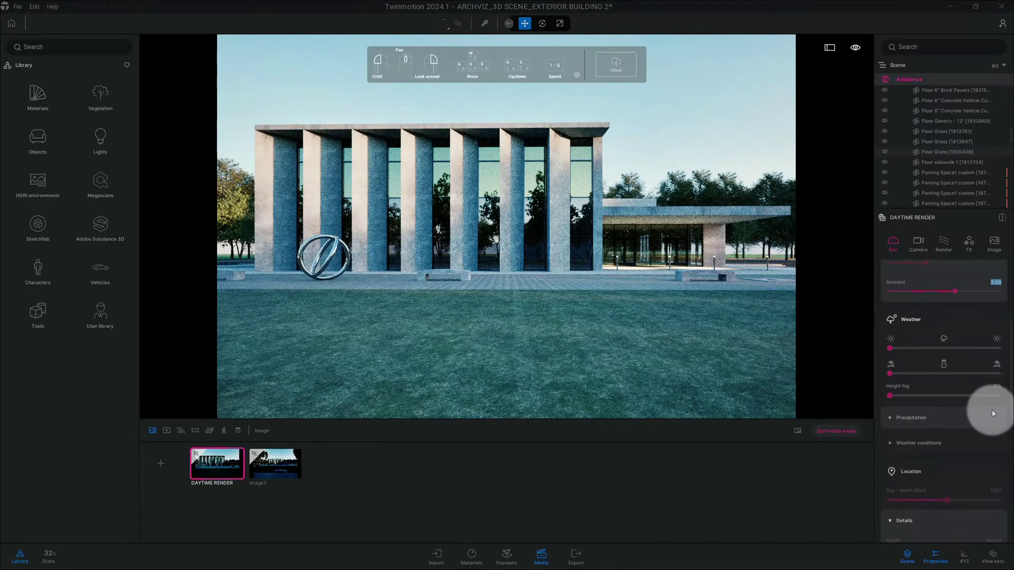
{"action": "scroll", "coordinate": [989, 408], "scroll_direction": "down", "scroll_amount": 4}
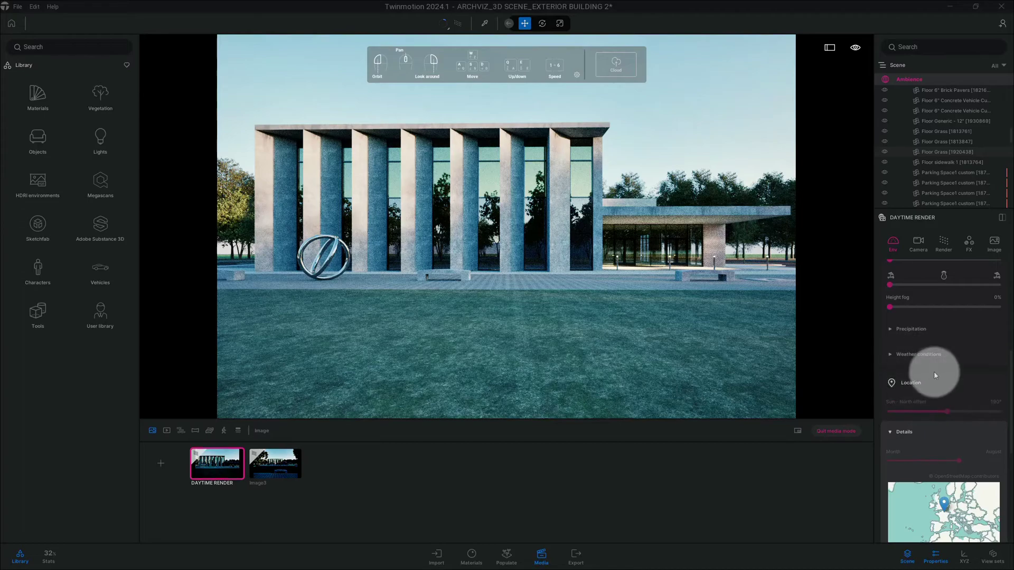
{"action": "scroll", "coordinate": [927, 380], "scroll_direction": "down", "scroll_amount": 1}
{"action": "scroll", "coordinate": [919, 377], "scroll_direction": "down", "scroll_amount": 1}
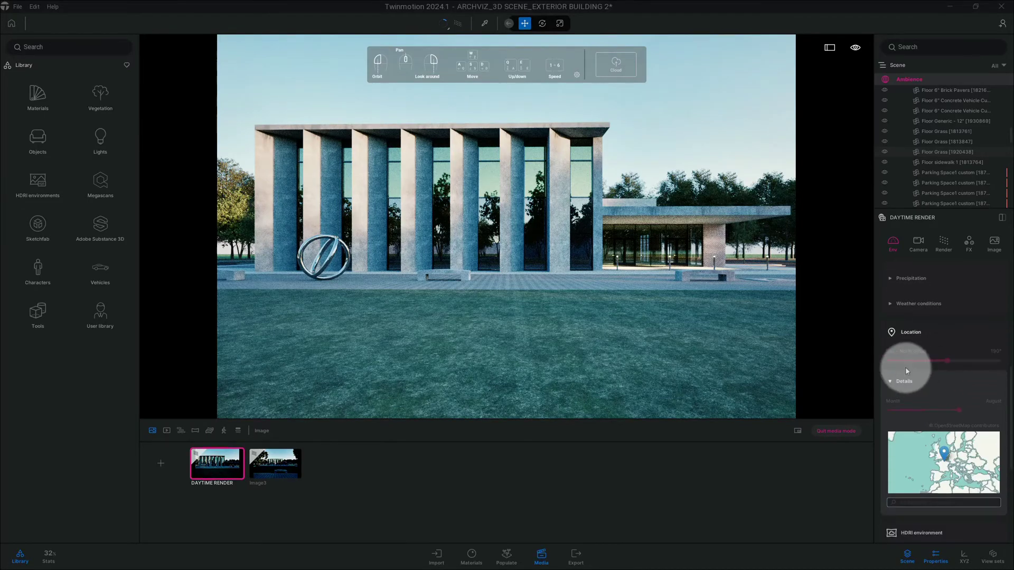
{"action": "scroll", "coordinate": [908, 359], "scroll_direction": "down", "scroll_amount": 2}
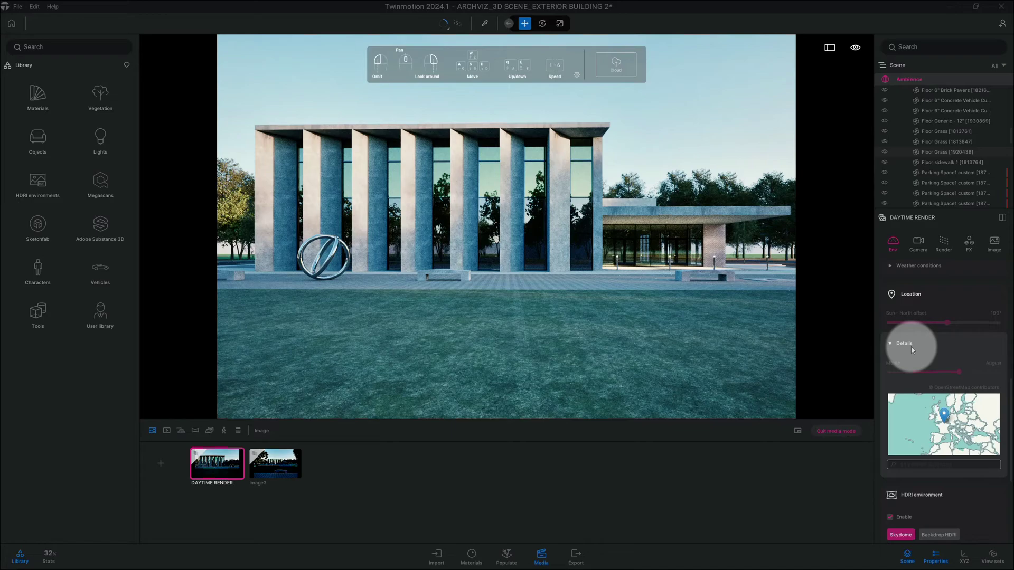
{"action": "scroll", "coordinate": [958, 389], "scroll_direction": "down", "scroll_amount": 3}
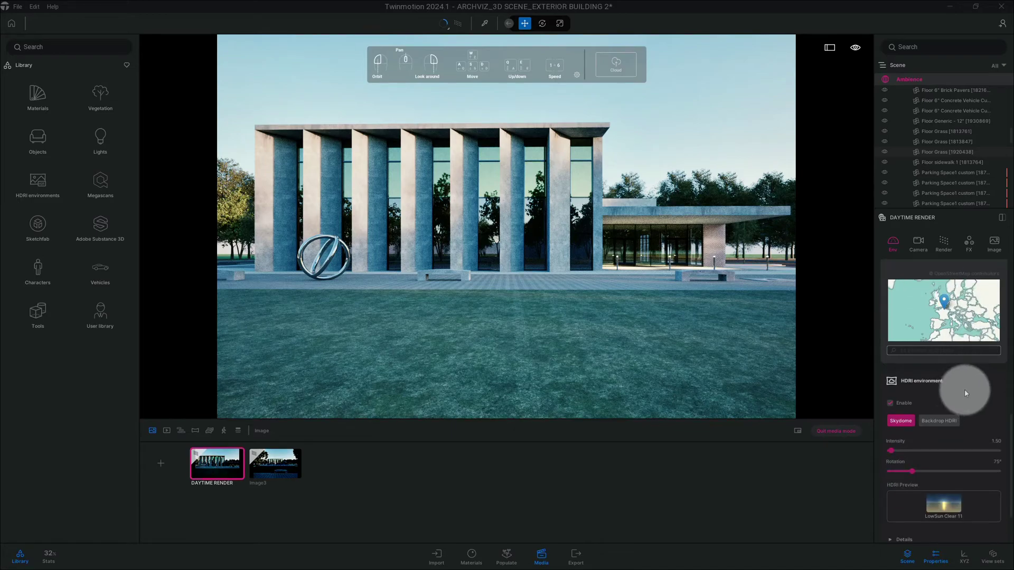
{"action": "scroll", "coordinate": [939, 390], "scroll_direction": "down", "scroll_amount": 2}
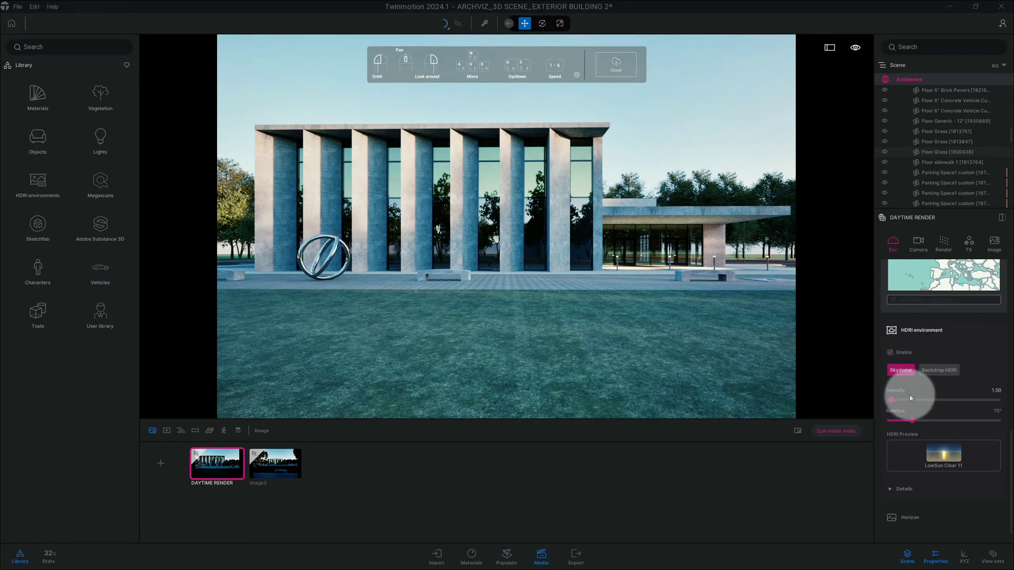
Set the sky HDRI intensity to 0.40 and its rotation to 80°.
{"action": "left_click", "coordinate": [1000, 396]}
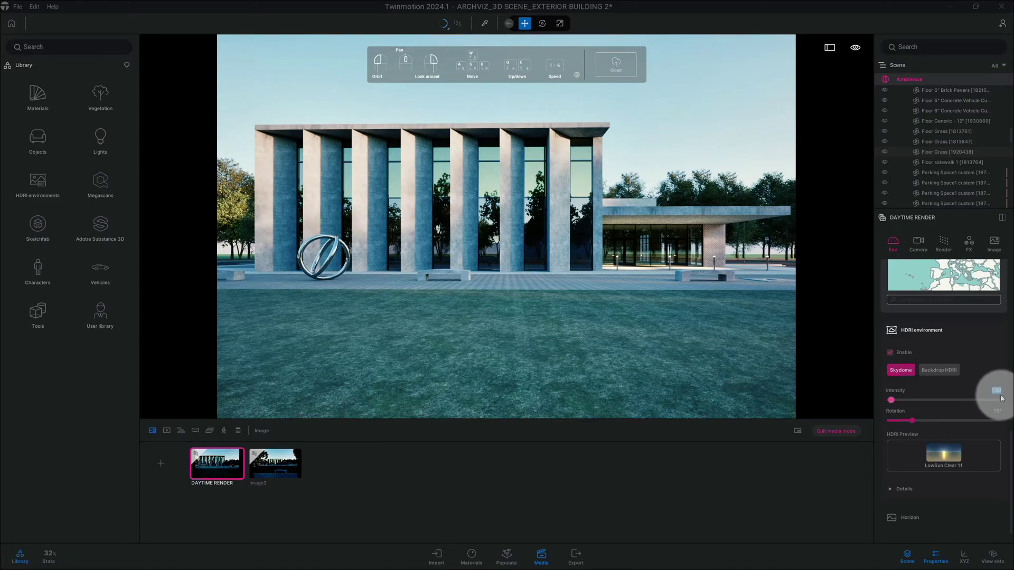
{"action": "type", "text": "0.4"}
{"action": "key", "text": "Return"}
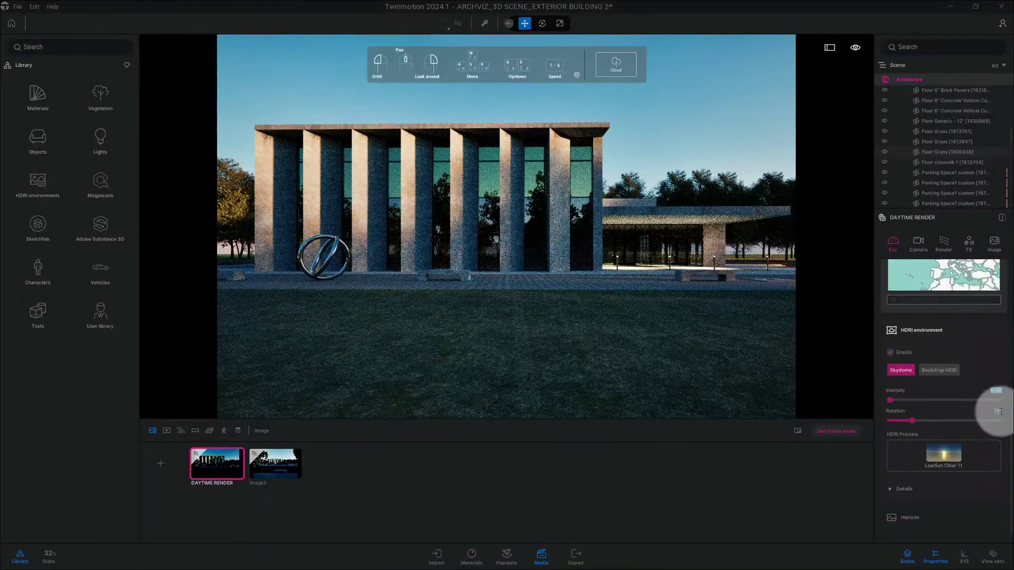
{"action": "left_click", "coordinate": [1000, 412]}
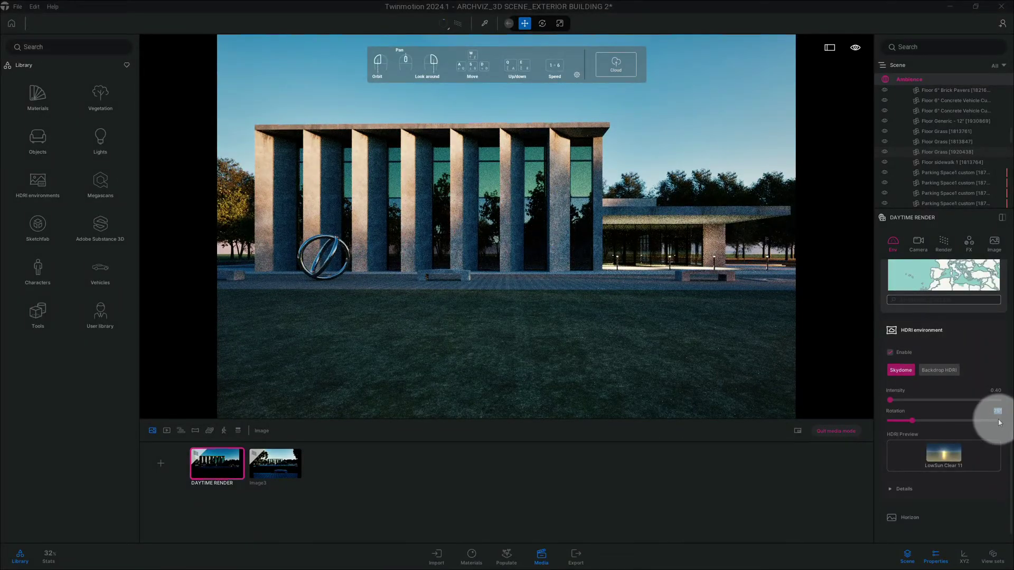
{"action": "type", "text": "80"}
{"action": "key", "text": "Return"}
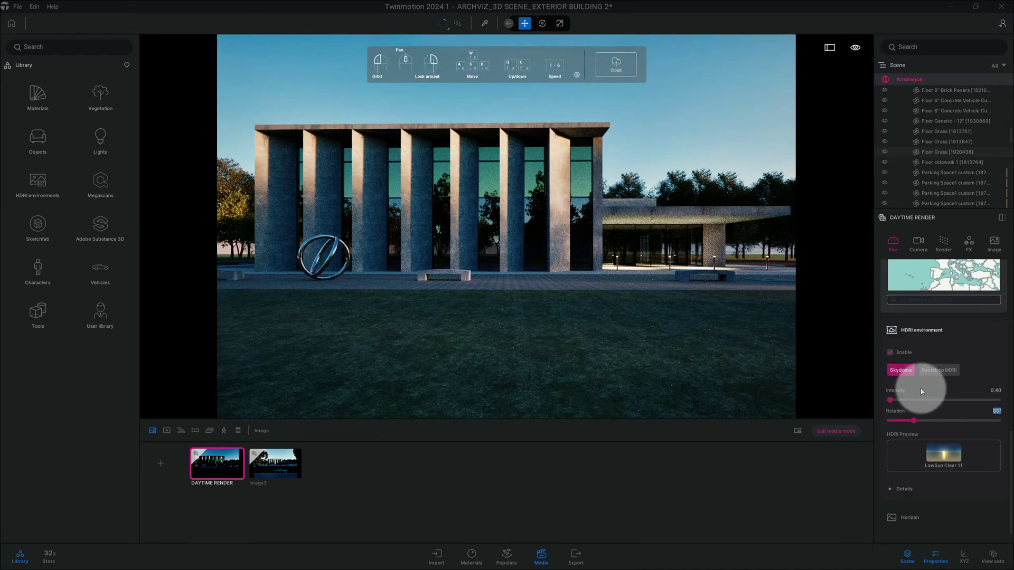
{"action": "scroll", "coordinate": [966, 417], "scroll_direction": "down", "scroll_amount": 1}
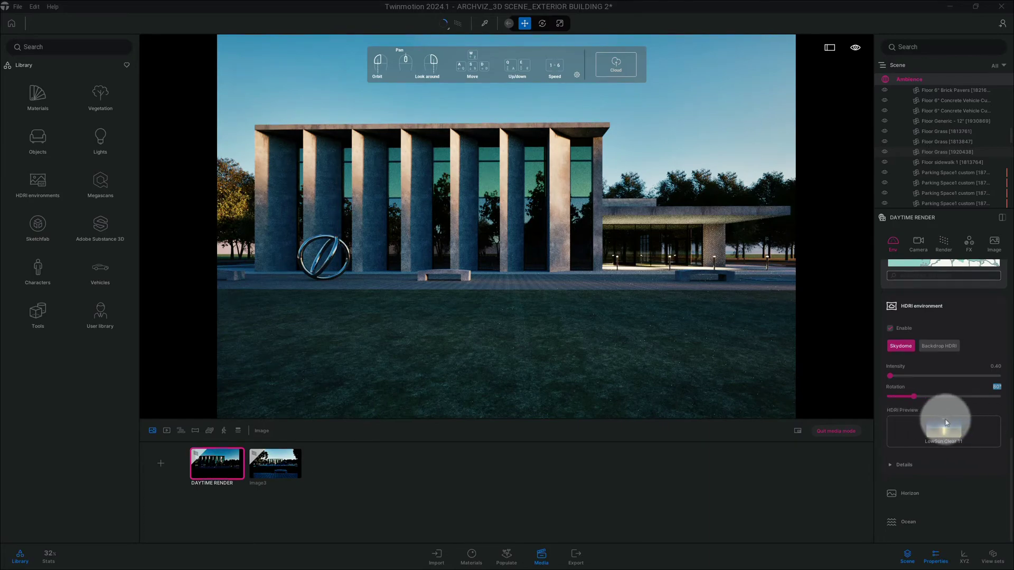
Show the current sky in the Library and browse the LowSun Overcast skies.
{"action": "right_click", "coordinate": [942, 426]}
{"action": "left_click", "coordinate": [921, 397]}
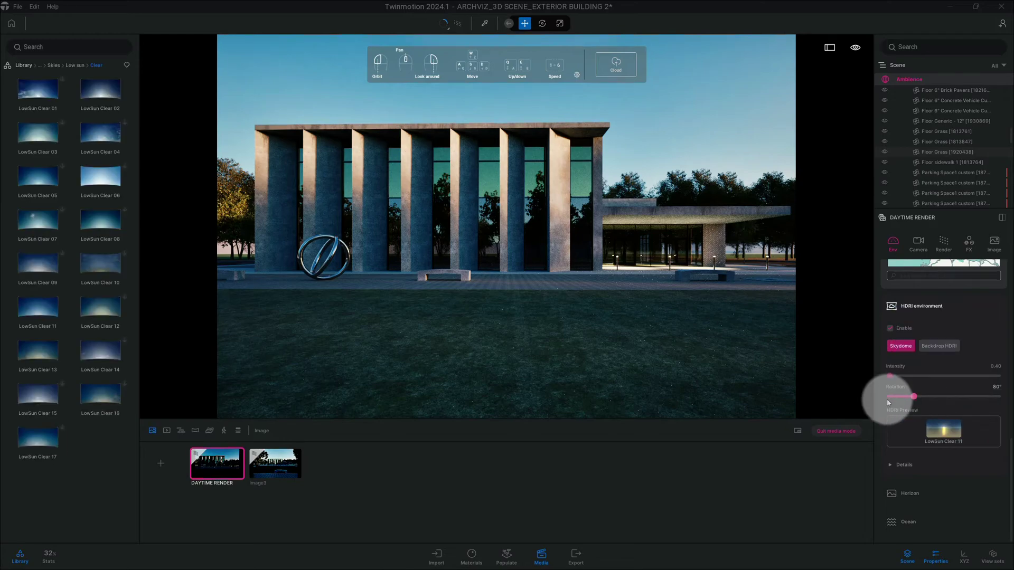
{"action": "left_click", "coordinate": [74, 65]}
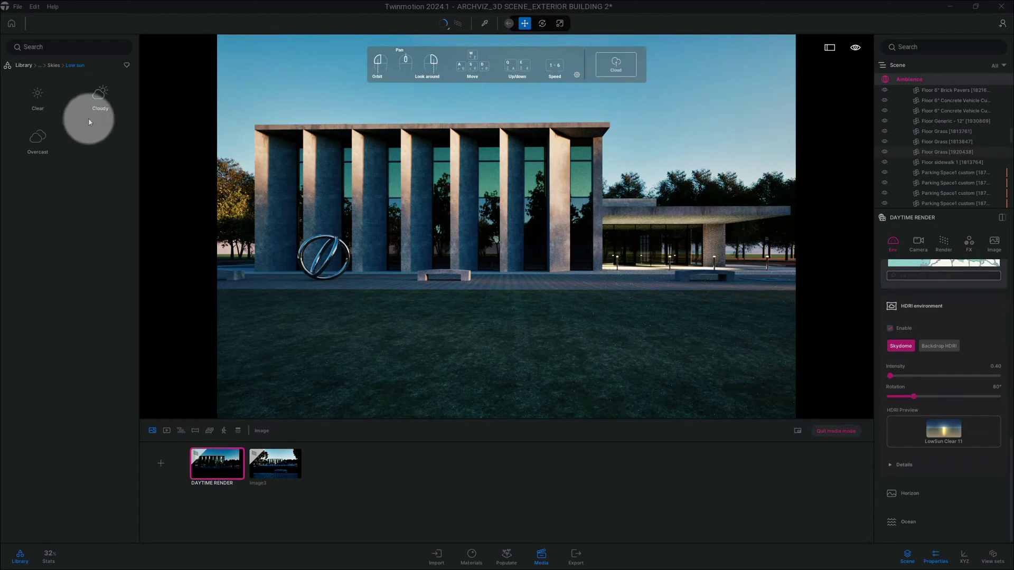
{"action": "left_click", "coordinate": [38, 137]}
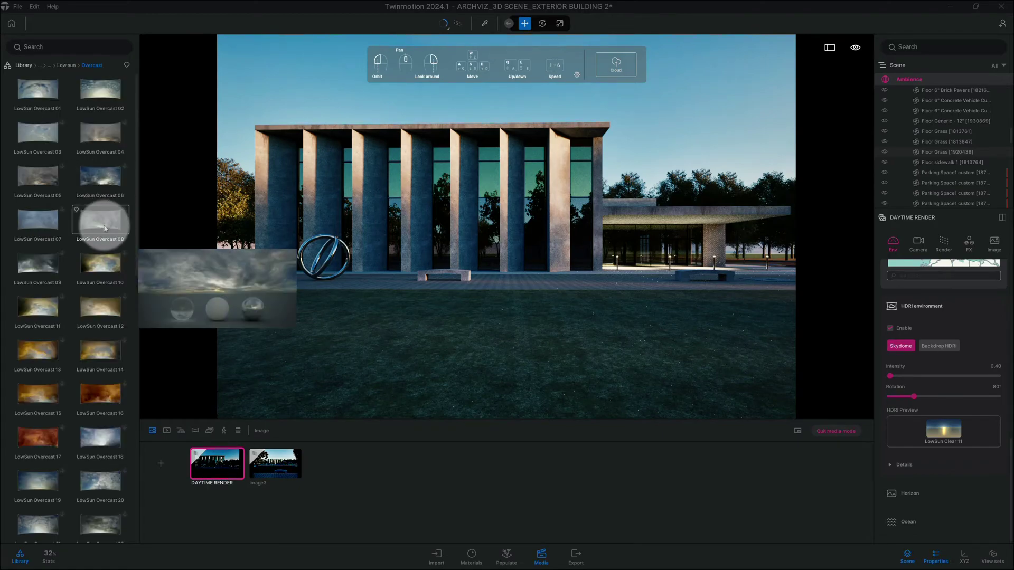
Sign in to the Epic Games account and dismiss the signed-in confirmation.
{"action": "left_click", "coordinate": [18, 7]}
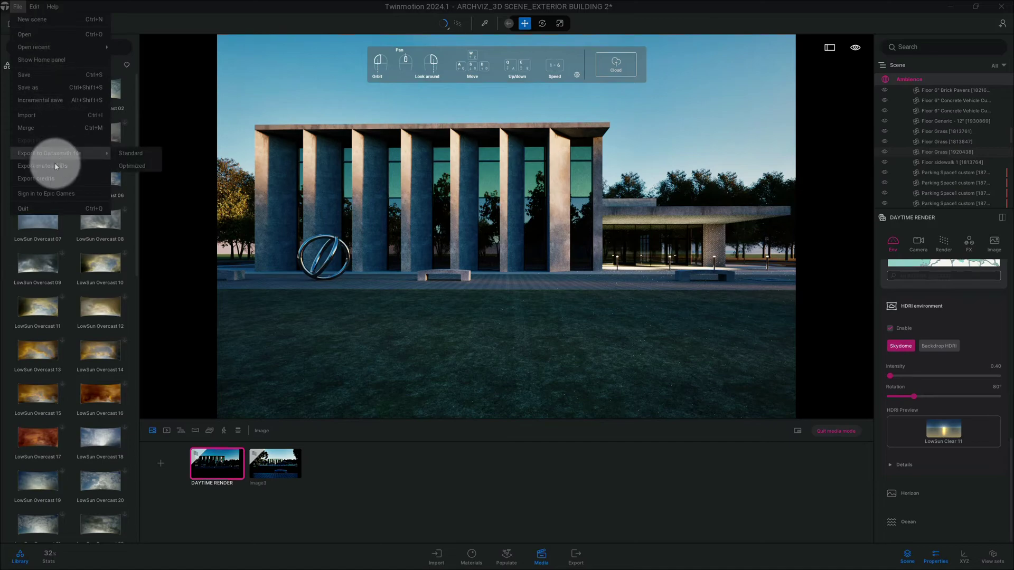
{"action": "left_click", "coordinate": [62, 194]}
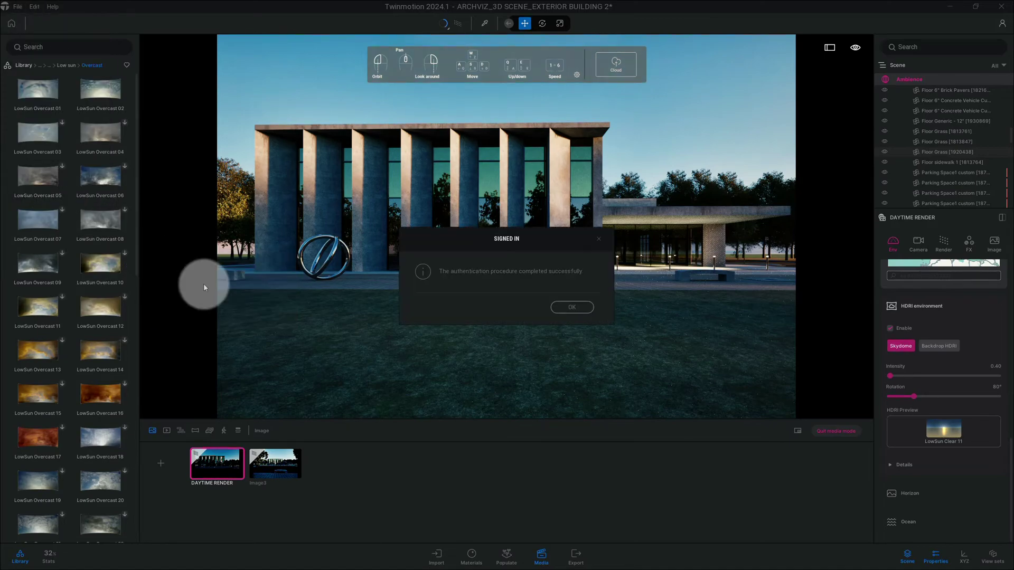
{"action": "left_click", "coordinate": [557, 298]}
{"action": "left_click", "coordinate": [199, 290]}
Apply the LowSun Overcast 39 sky to the scene and check its extra HDRI options.
{"action": "scroll", "coordinate": [82, 315], "scroll_direction": "down", "scroll_amount": 3}
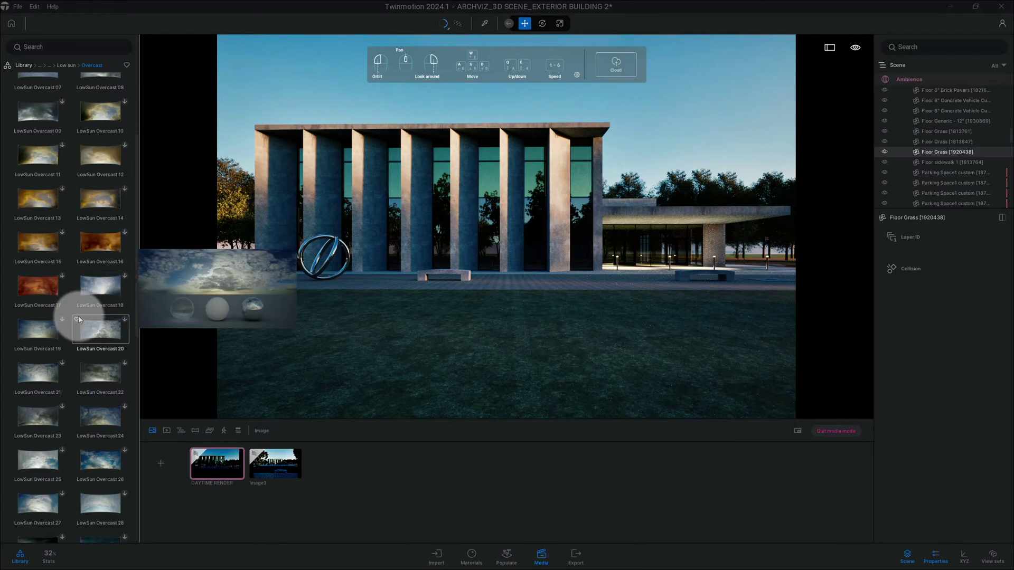
{"action": "scroll", "coordinate": [97, 301], "scroll_direction": "down", "scroll_amount": 3}
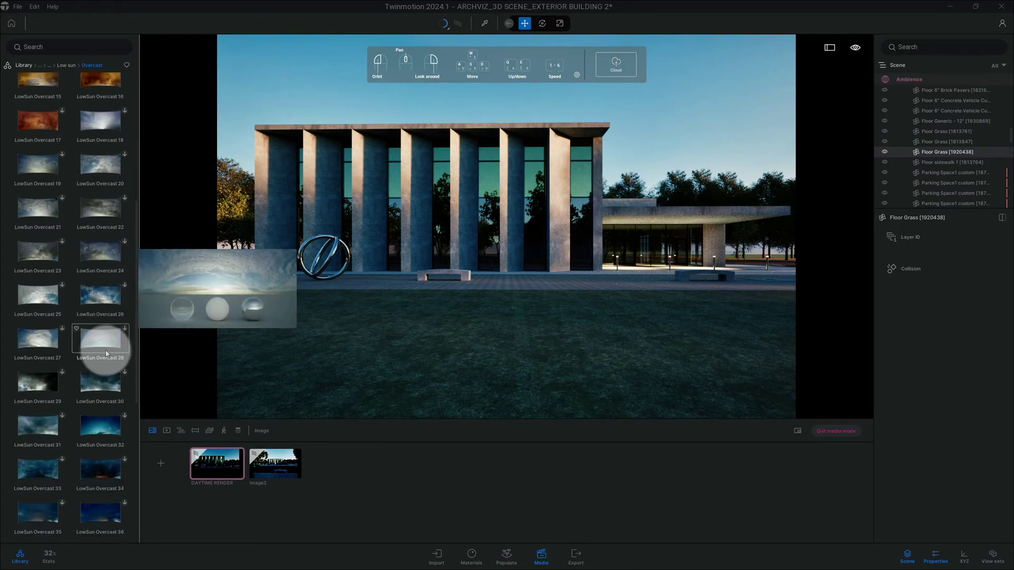
{"action": "scroll", "coordinate": [103, 353], "scroll_direction": "down", "scroll_amount": 4}
{"action": "scroll", "coordinate": [102, 388], "scroll_direction": "down", "scroll_amount": 2}
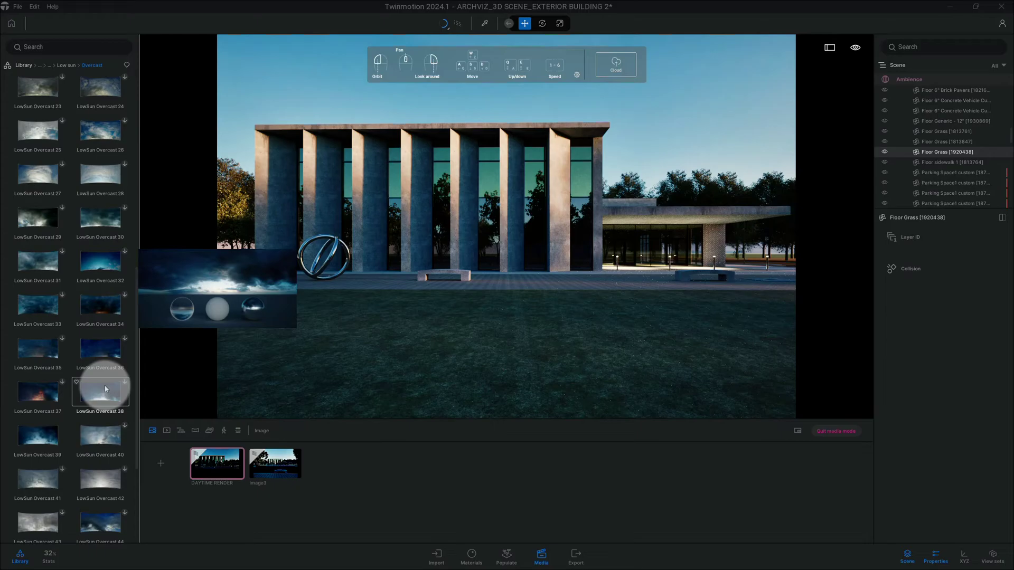
{"action": "left_click_drag", "start_coordinate": [58, 433], "coordinate": [569, 342]}
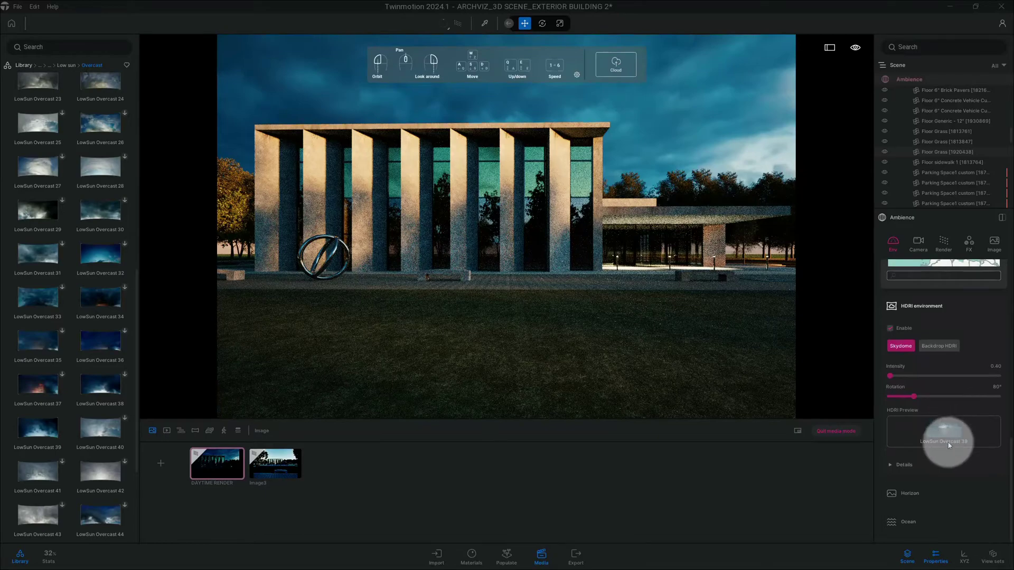
{"action": "left_click", "coordinate": [921, 464]}
{"action": "scroll", "coordinate": [907, 429], "scroll_direction": "down", "scroll_amount": 1}
{"action": "left_click", "coordinate": [906, 416]}
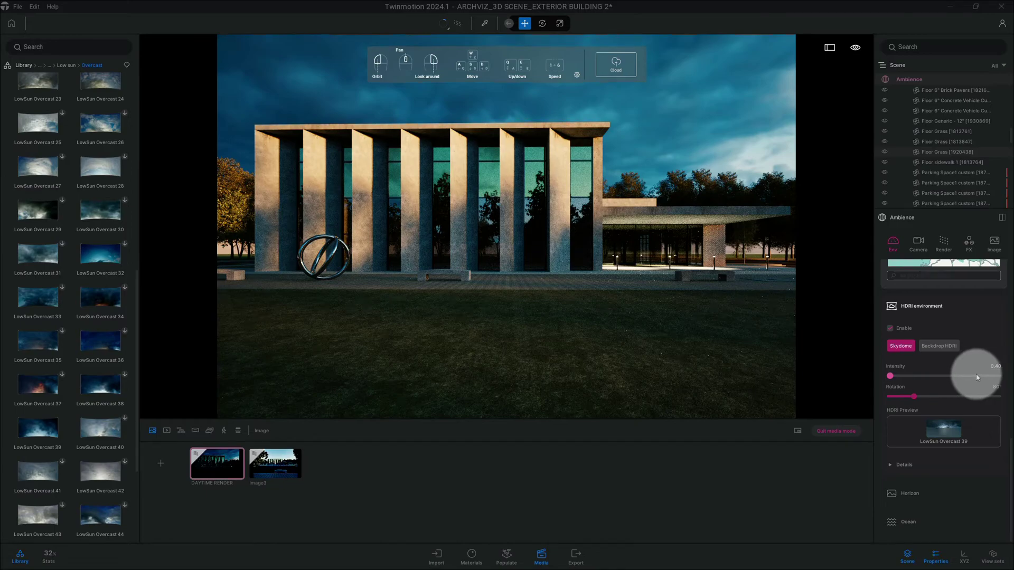
In the camera settings, set white balance to 6800K and local exposure shadow boost to 0.80.
{"action": "left_click", "coordinate": [922, 248]}
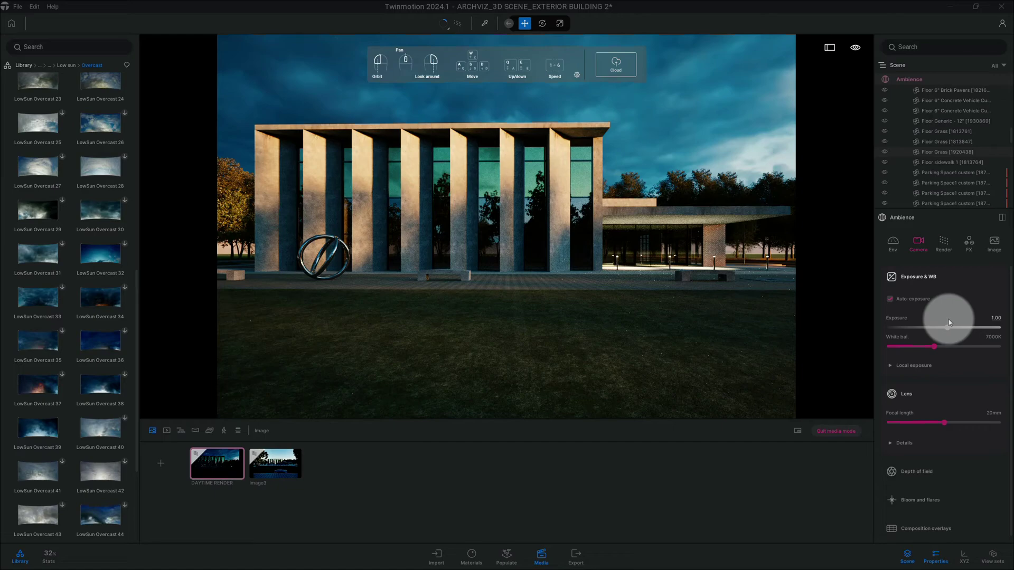
{"action": "left_click", "coordinate": [906, 302]}
{"action": "left_click", "coordinate": [904, 299]}
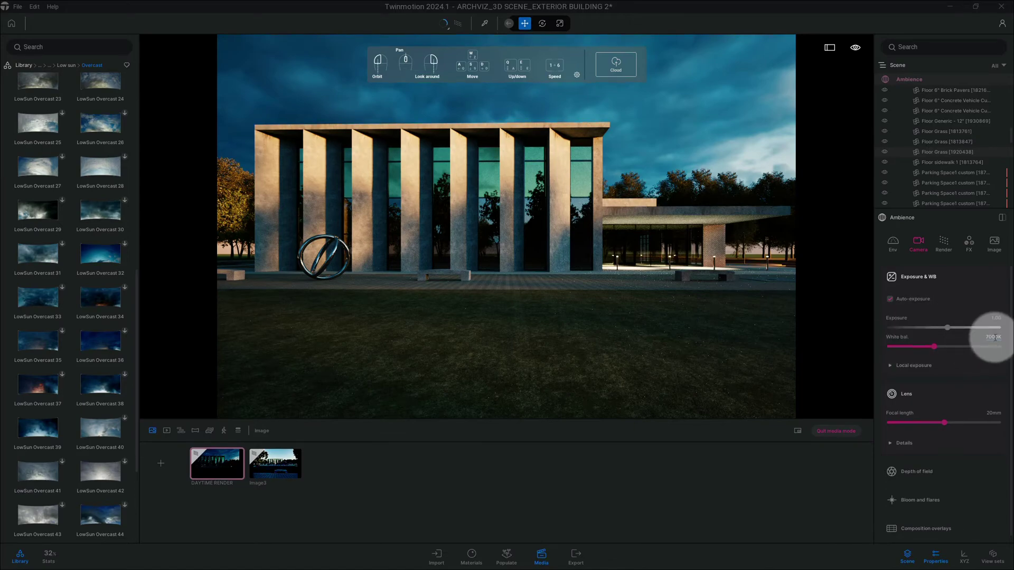
{"action": "left_click", "coordinate": [993, 337]}
{"action": "type", "text": "6"}
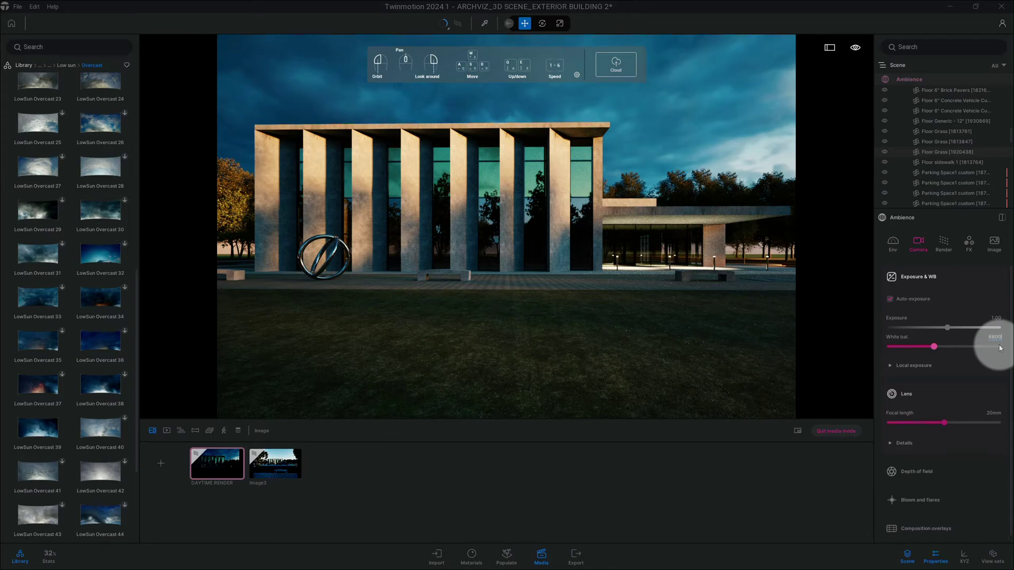
{"action": "type", "text": "800"}
{"action": "key", "text": "Return"}
{"action": "left_click", "coordinate": [968, 369]}
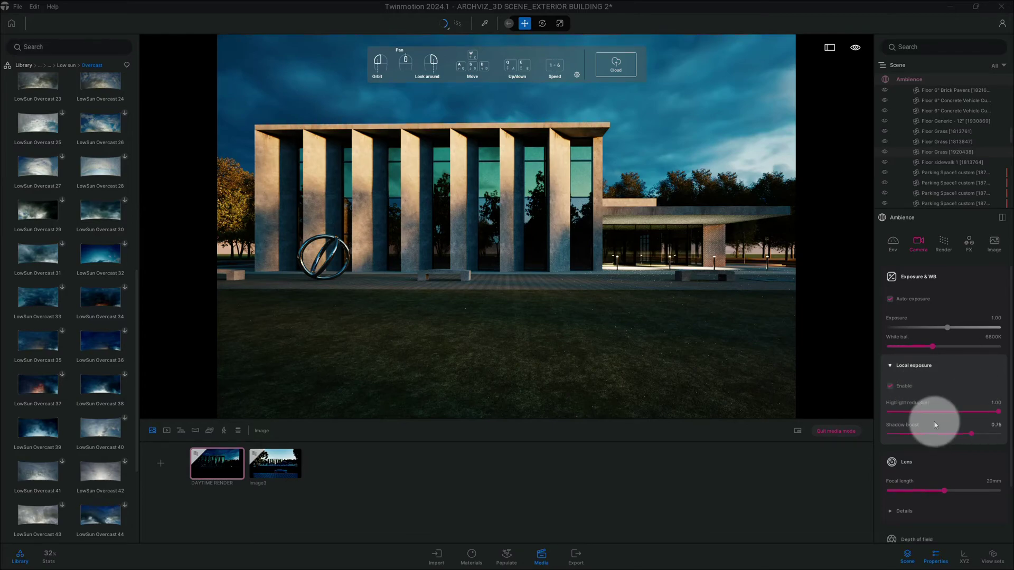
{"action": "left_click", "coordinate": [995, 424]}
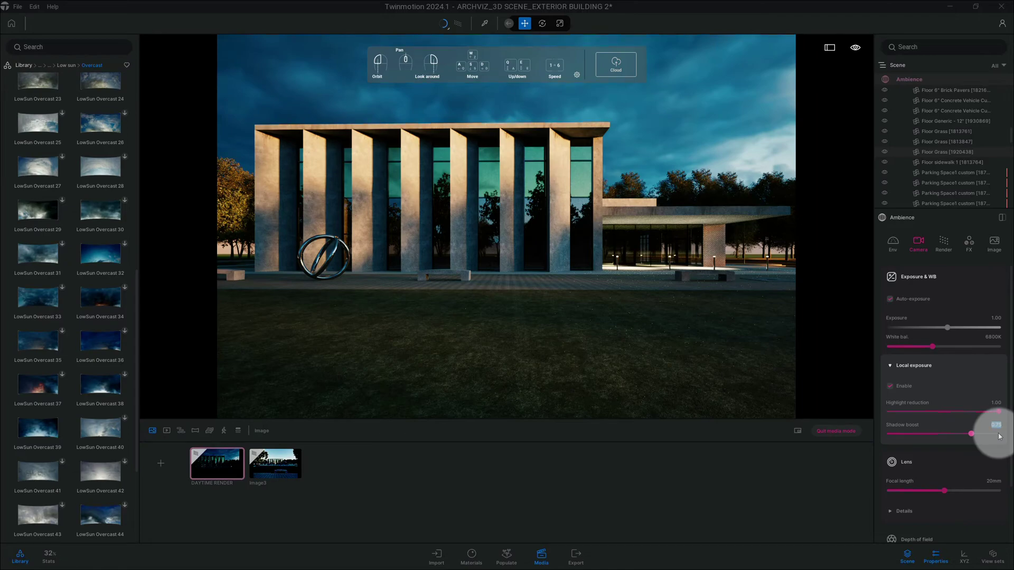
{"action": "key", "text": "Return"}
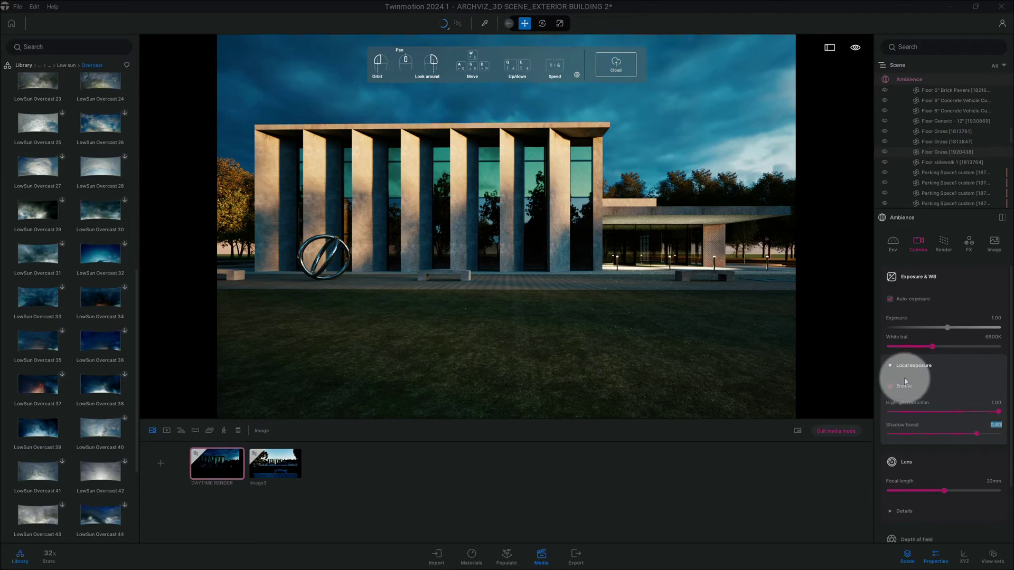
{"action": "left_click", "coordinate": [892, 367]}
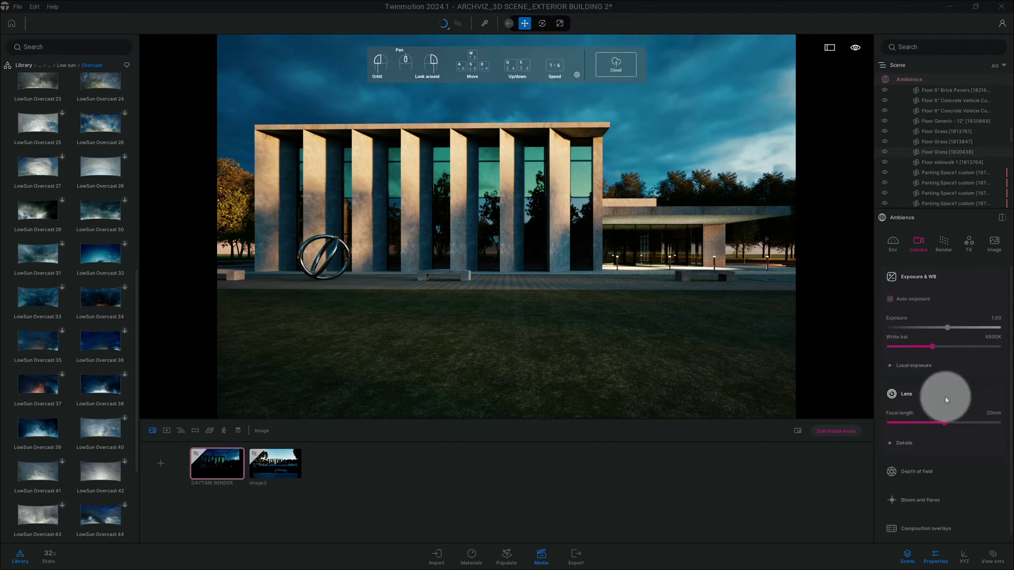
Set the lens vignetting to 20%.
{"action": "left_click", "coordinate": [940, 436]}
{"action": "scroll", "coordinate": [945, 430], "scroll_direction": "down", "scroll_amount": 2}
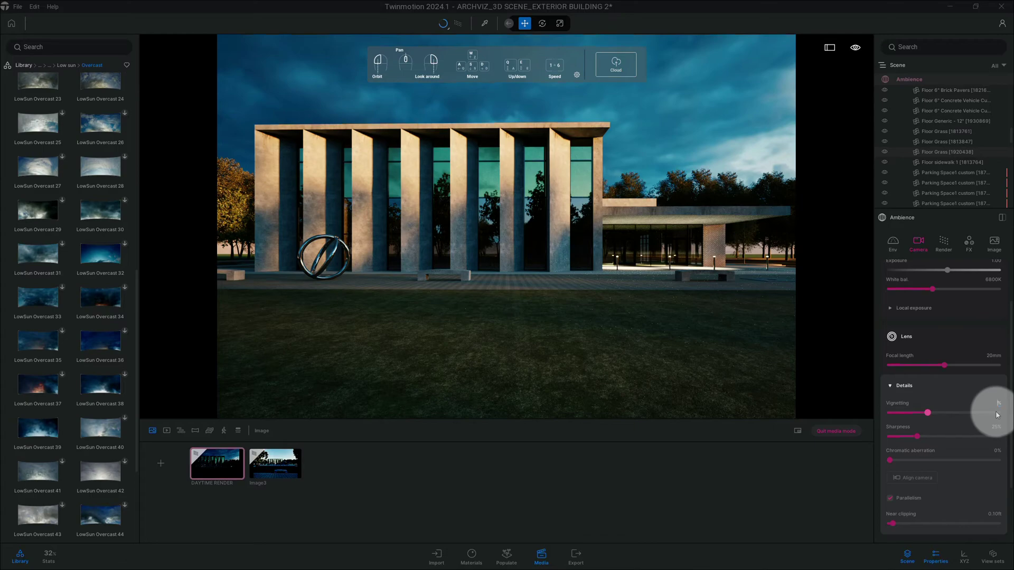
{"action": "type", "text": "20"}
{"action": "key", "text": "Return"}
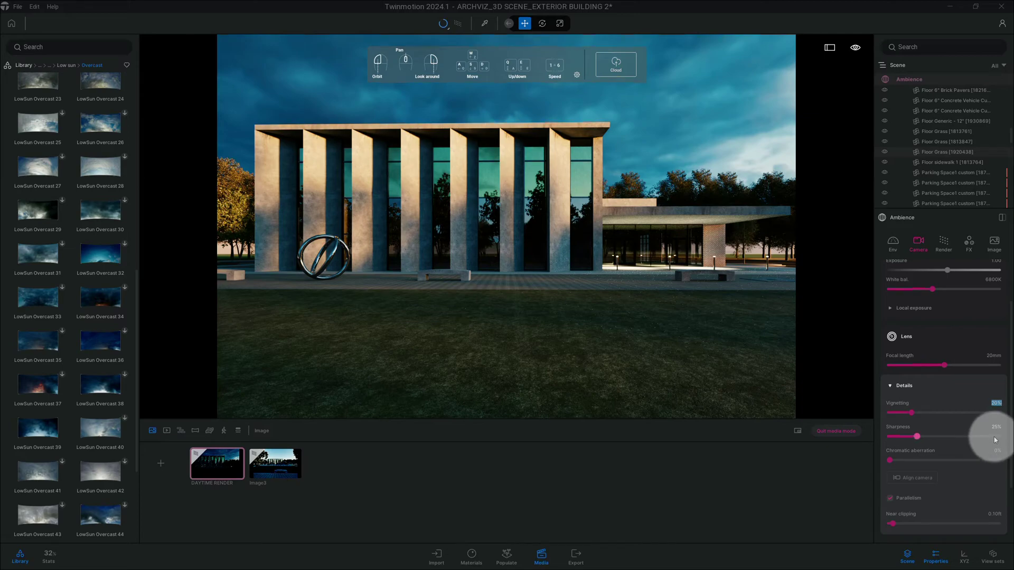
Look over the Depth of field and Bloom and flares settings, then collapse them.
{"action": "scroll", "coordinate": [991, 435], "scroll_direction": "down", "scroll_amount": 1}
{"action": "scroll", "coordinate": [956, 436], "scroll_direction": "down", "scroll_amount": 1}
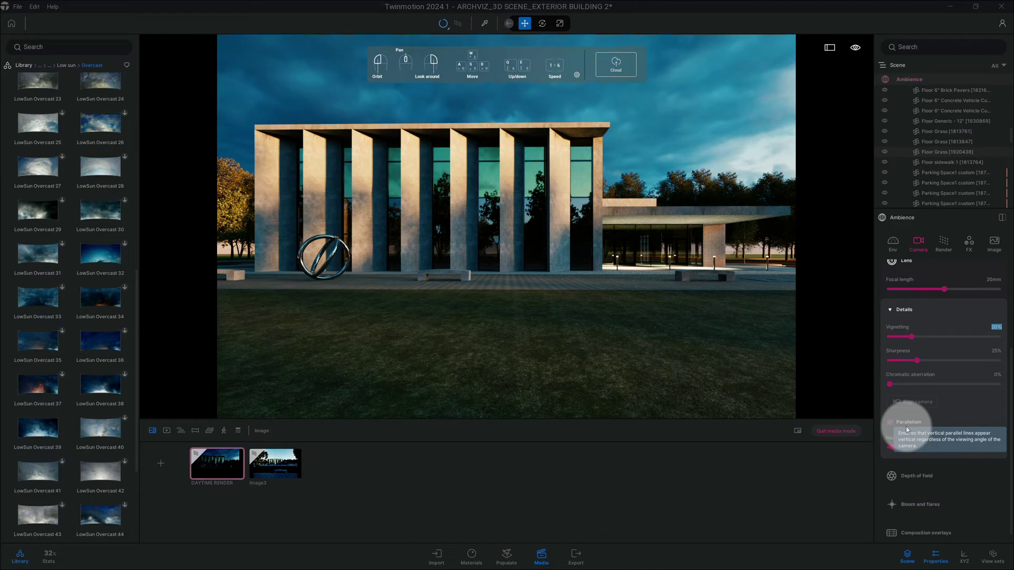
{"action": "scroll", "coordinate": [924, 438], "scroll_direction": "down", "scroll_amount": 1}
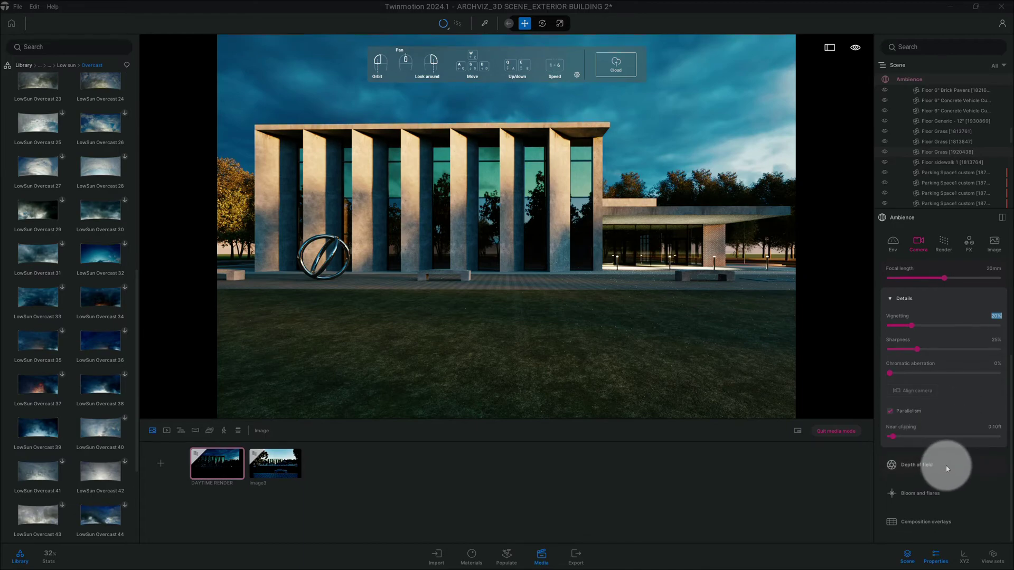
{"action": "left_click", "coordinate": [945, 487]}
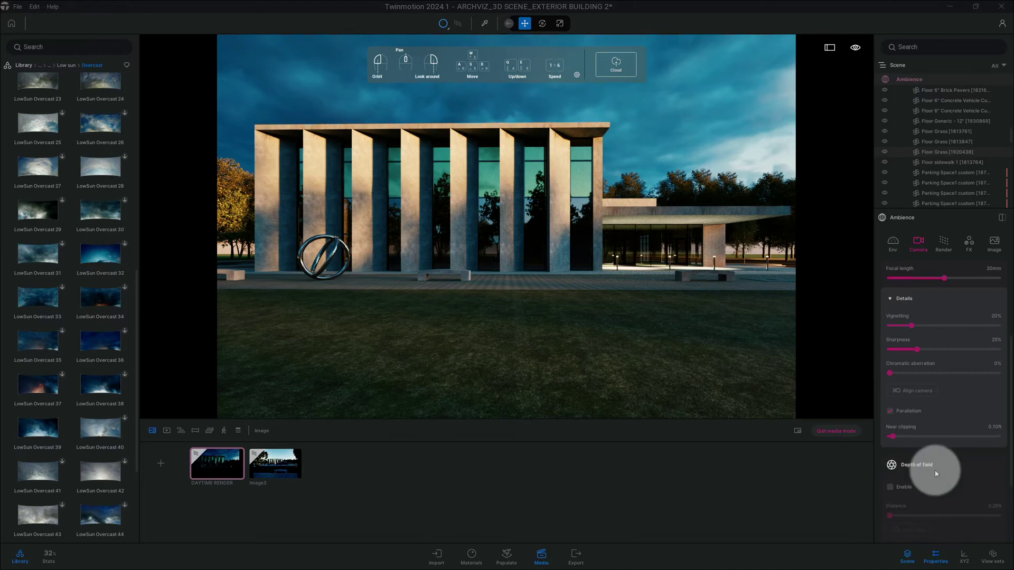
{"action": "left_click", "coordinate": [937, 488]}
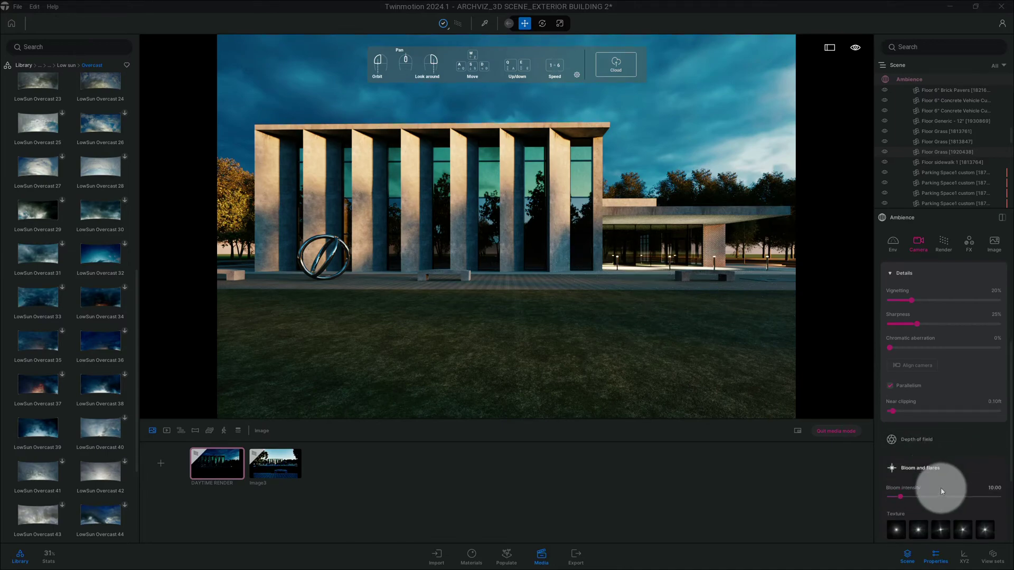
{"action": "left_click", "coordinate": [932, 469]}
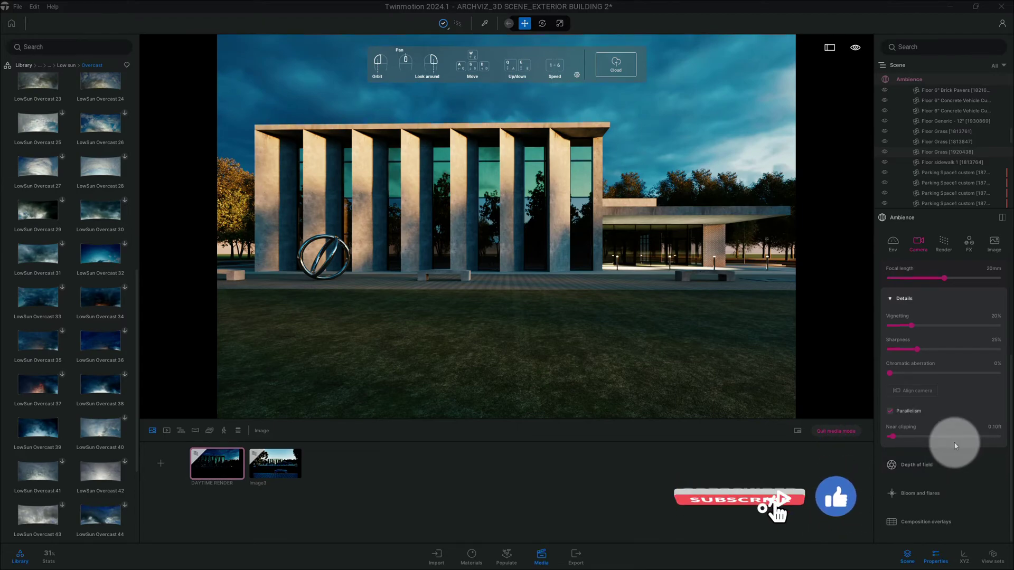
Set Color grading contrast to 50% and lower saturation to 40%.
{"action": "left_click", "coordinate": [970, 246]}
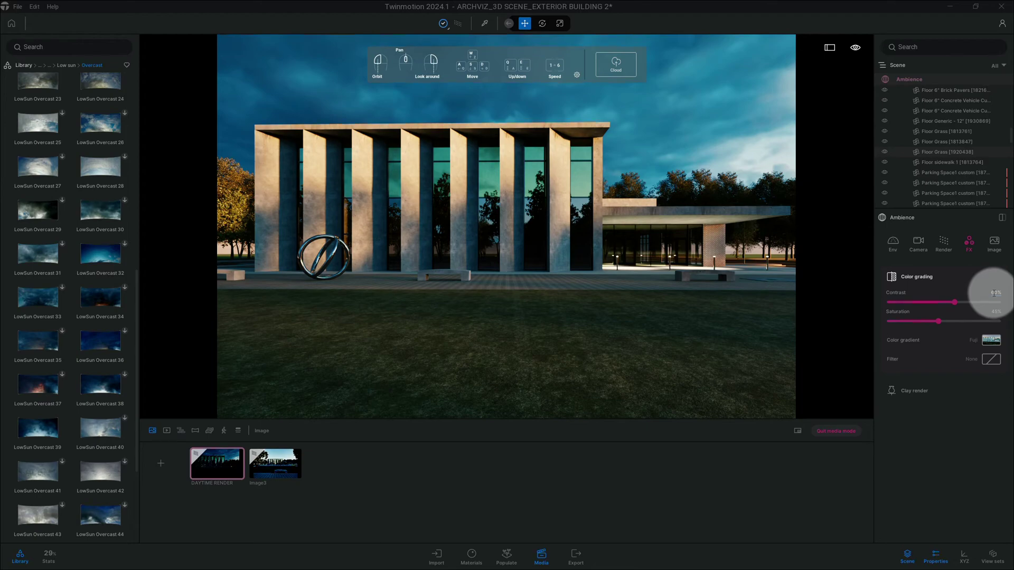
{"action": "left_click", "coordinate": [994, 293]}
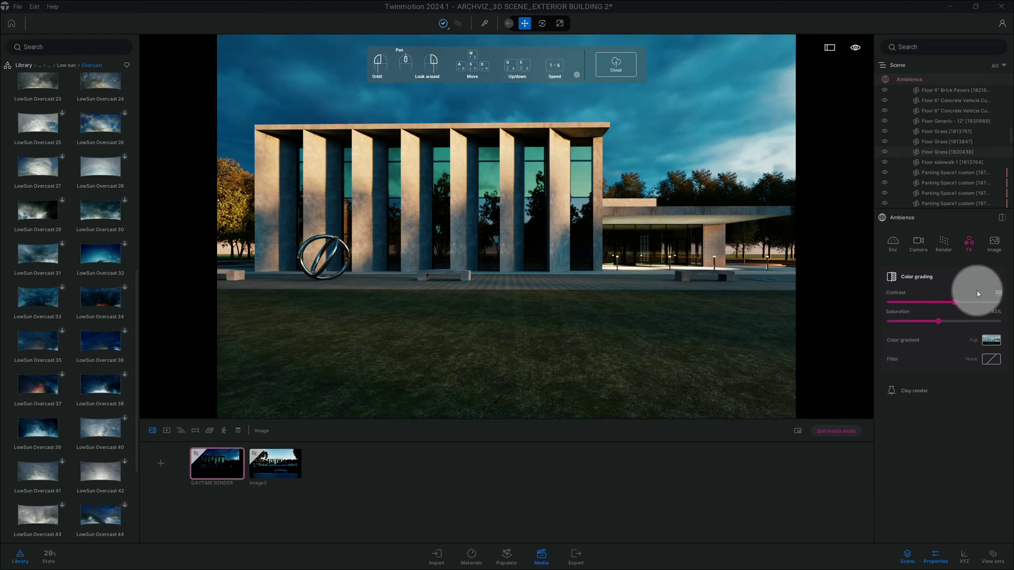
{"action": "type", "text": "50"}
{"action": "key", "text": "Return"}
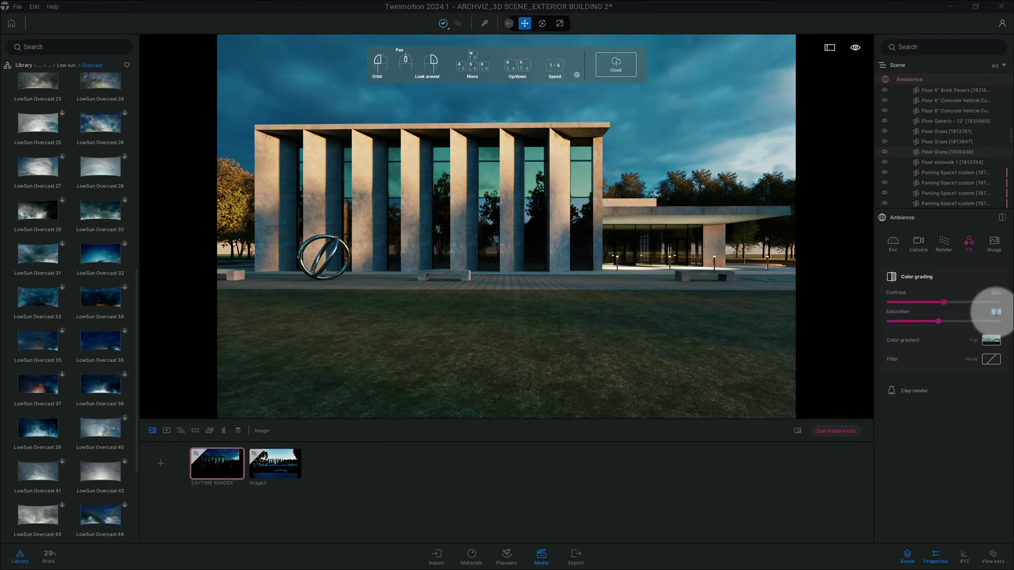
{"action": "type", "text": "10"}
Check the Image format settings, then expand the Render tab's path tracer quality details.
{"action": "left_click", "coordinate": [991, 245]}
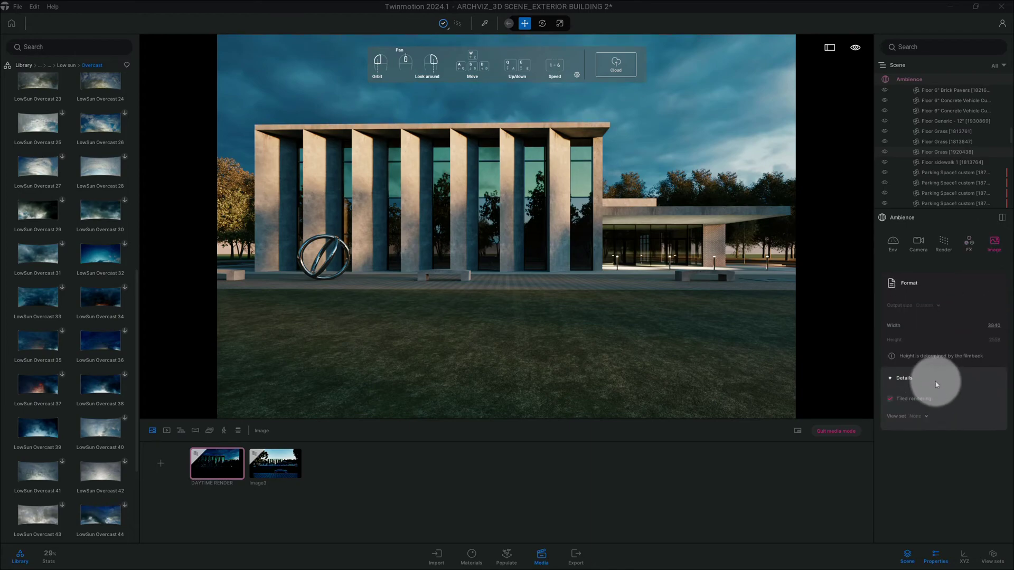
{"action": "left_click", "coordinate": [974, 244]}
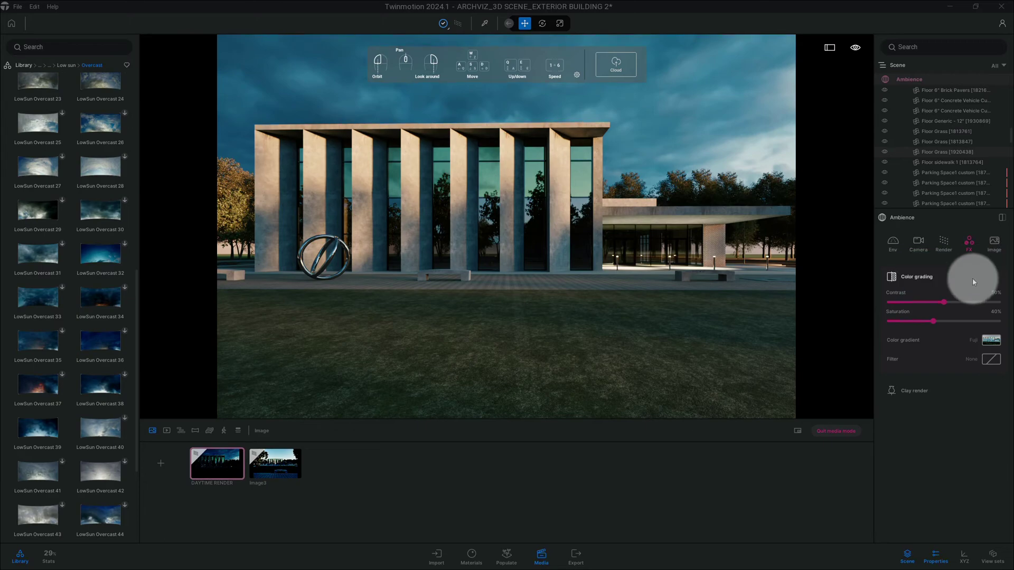
{"action": "left_click", "coordinate": [992, 244]}
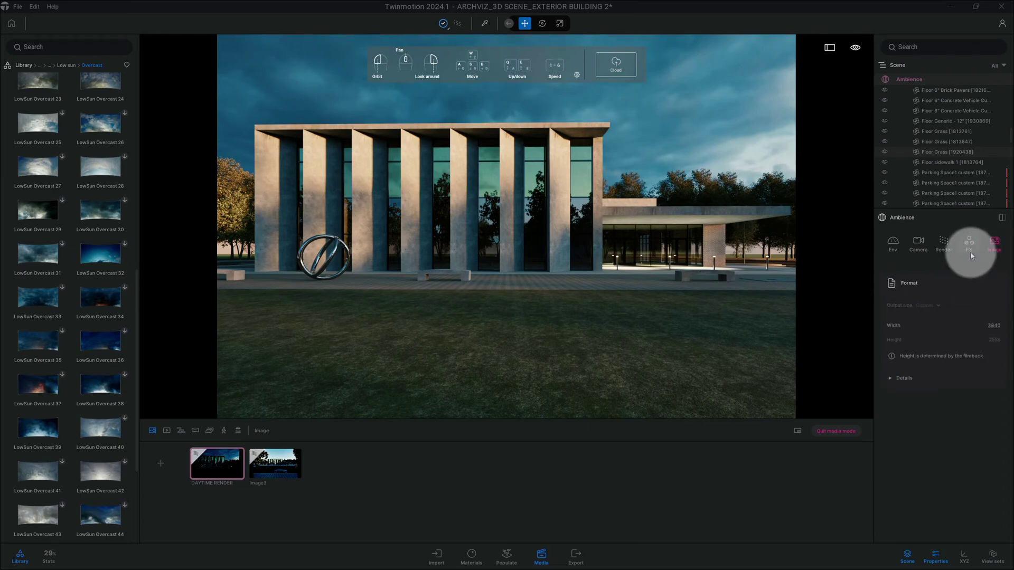
{"action": "left_click", "coordinate": [943, 245]}
{"action": "left_click", "coordinate": [936, 355]}
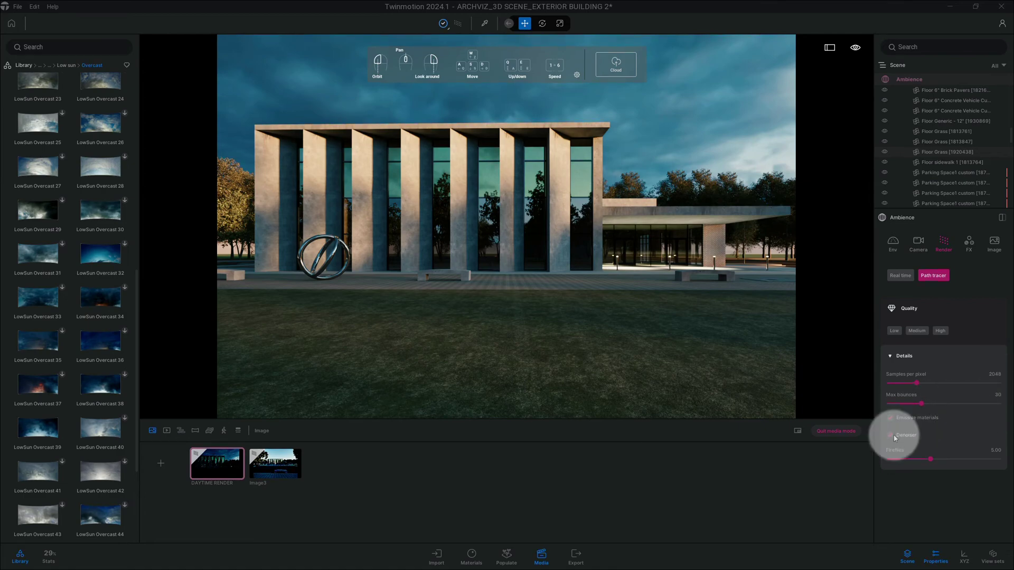
Lower the path tracer's Fireflies value from 5.00 to 0 in Render Details.
{"action": "left_click", "coordinate": [995, 450]}
{"action": "type", "text": "0"}
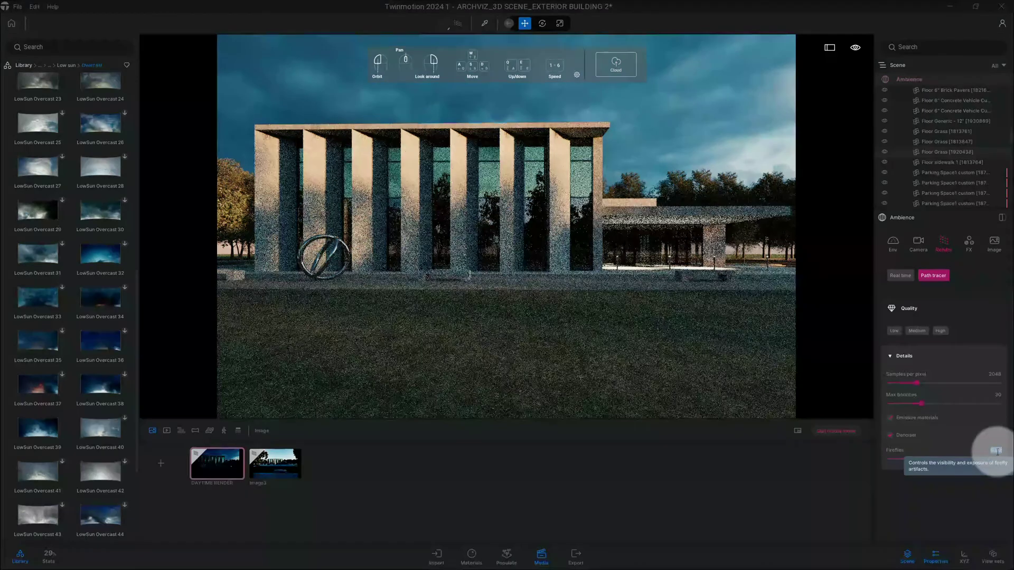
{"action": "key", "text": "Return"}
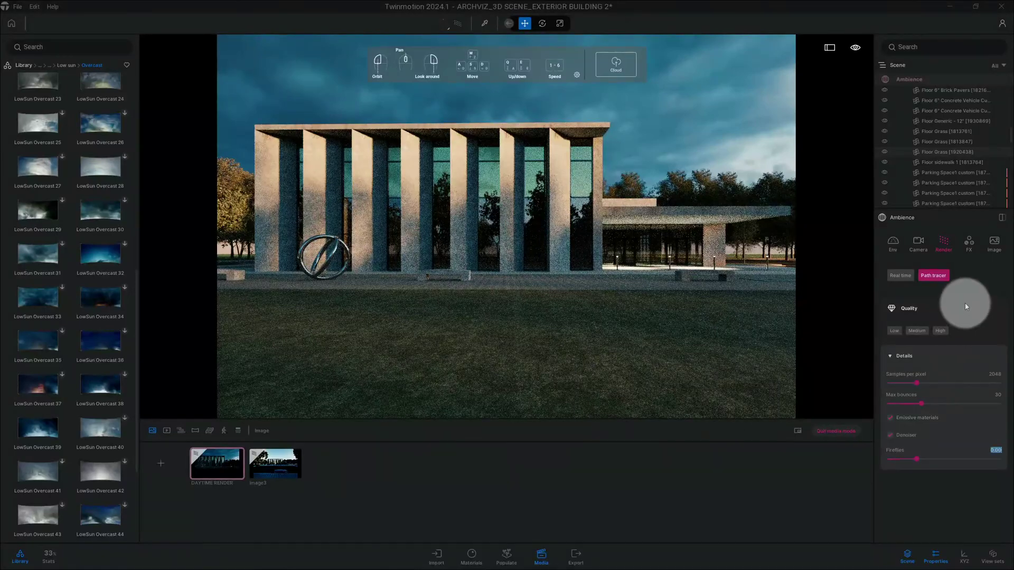